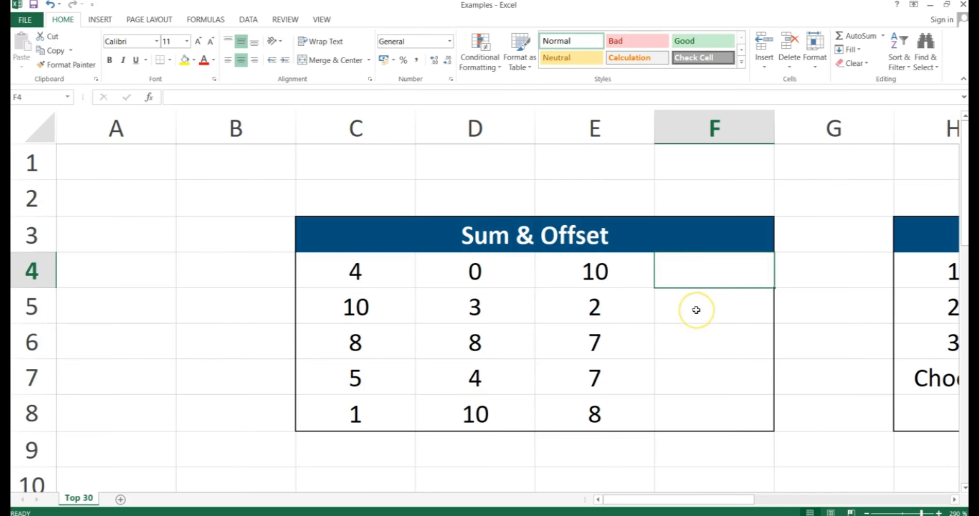
Start a SUM formula in cell F5 with a nested OFFSET that uses C4 as its reference
click(696, 310)
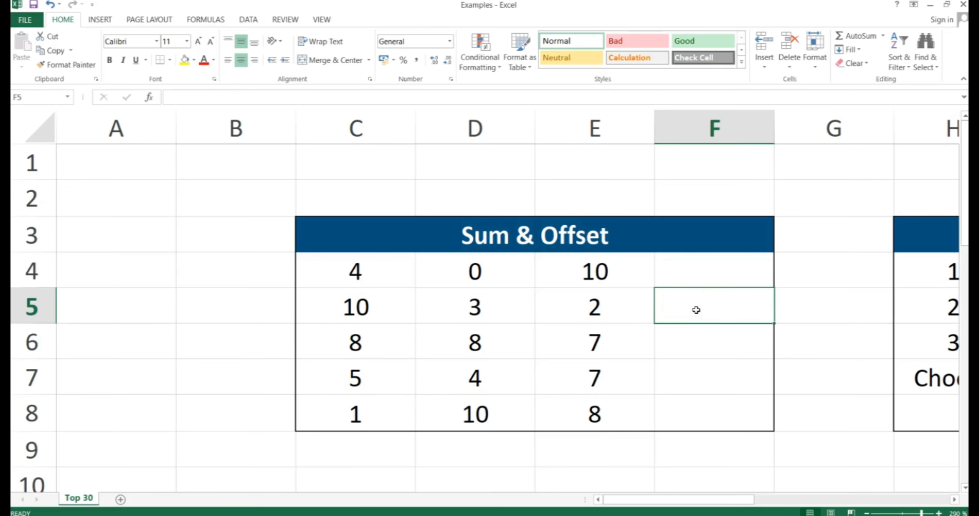
text(=sum)
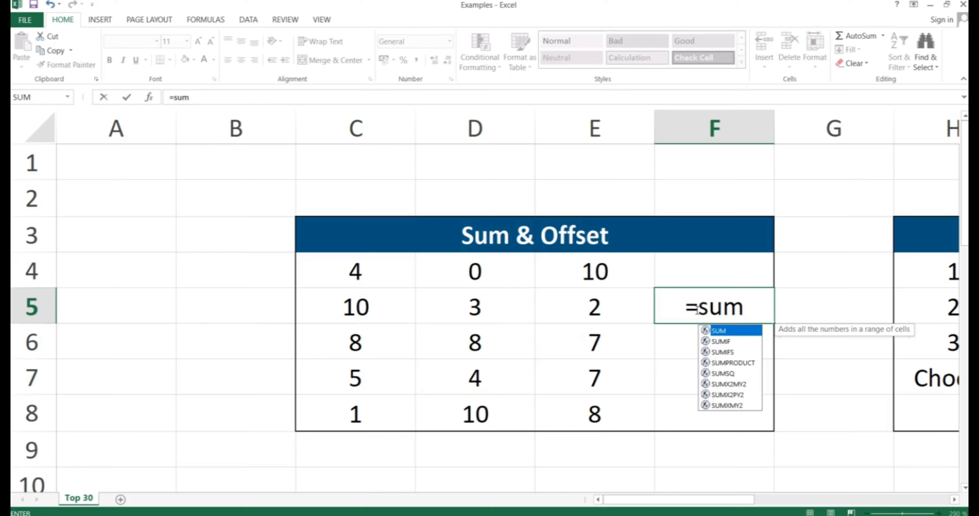
text((o)
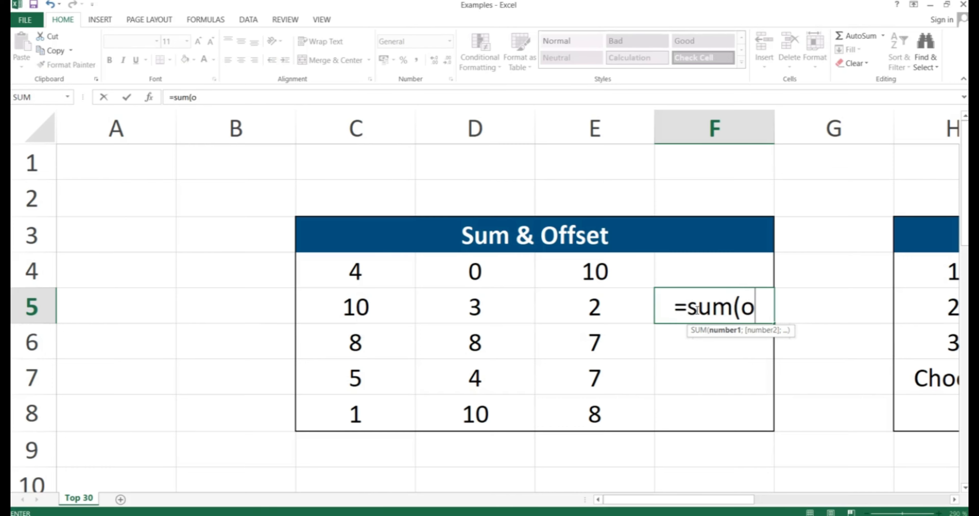
text(ffset)
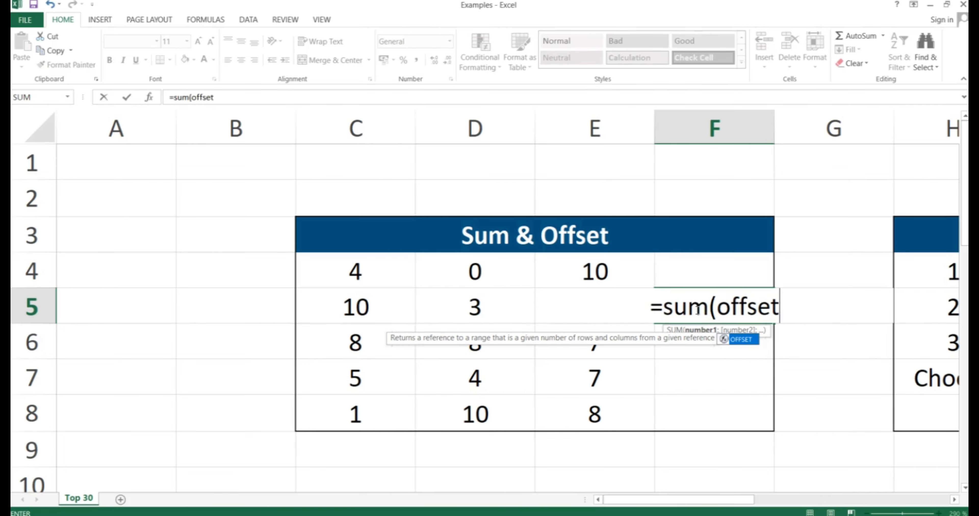
text(()
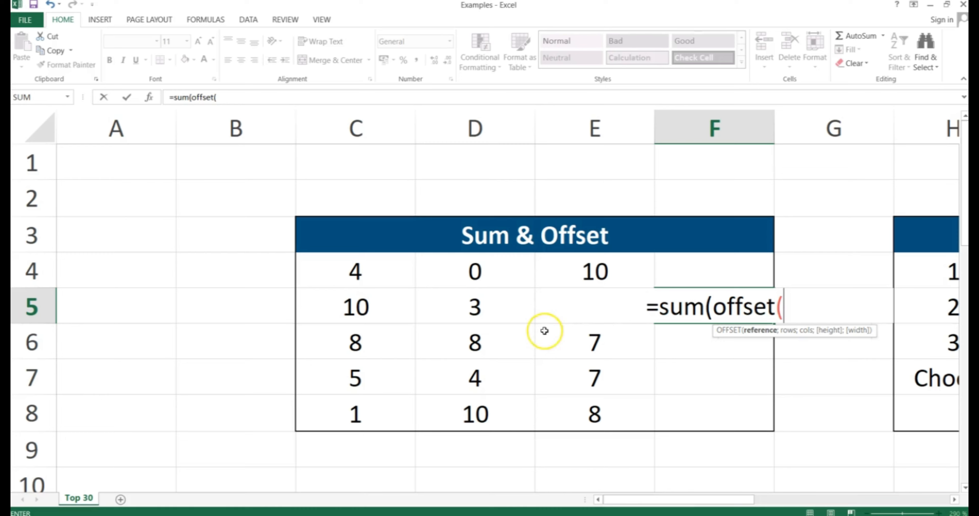
click(367, 271)
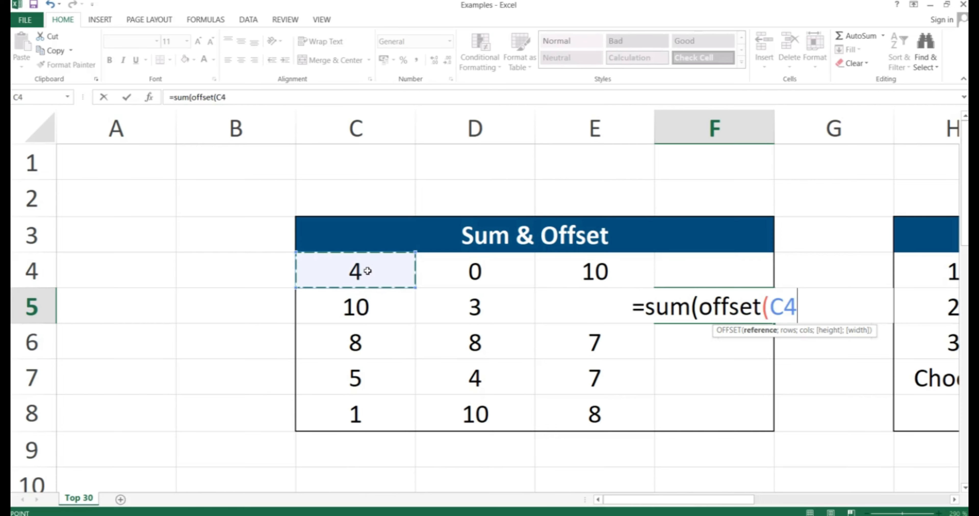
text(;)
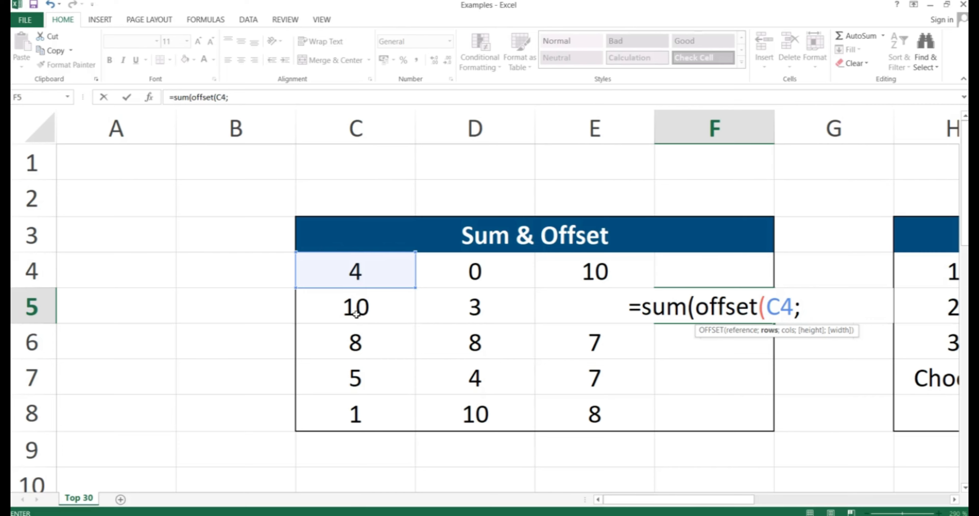
Complete the OFFSET in F5 with 1 row, 0 columns, height 1 and width 3, enter the formula, and check it against C5:E5
text(1)
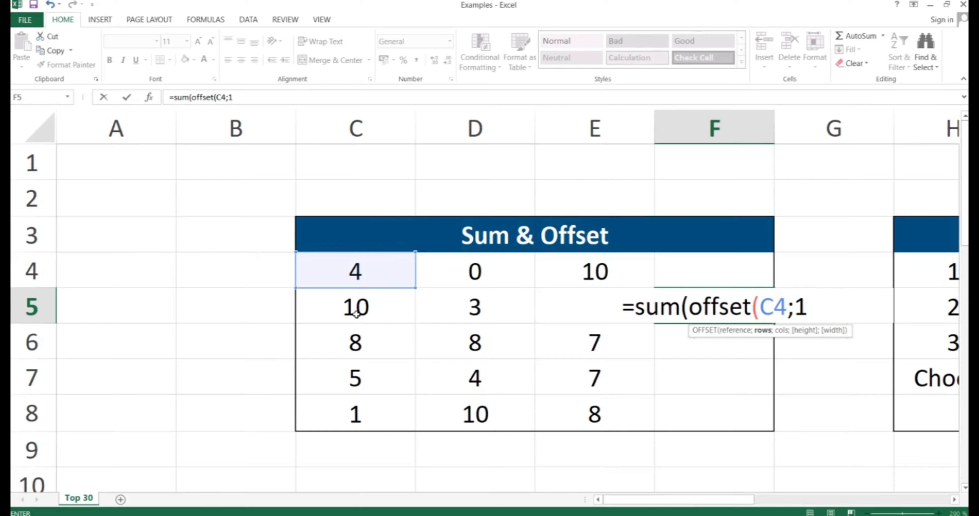
text(;)
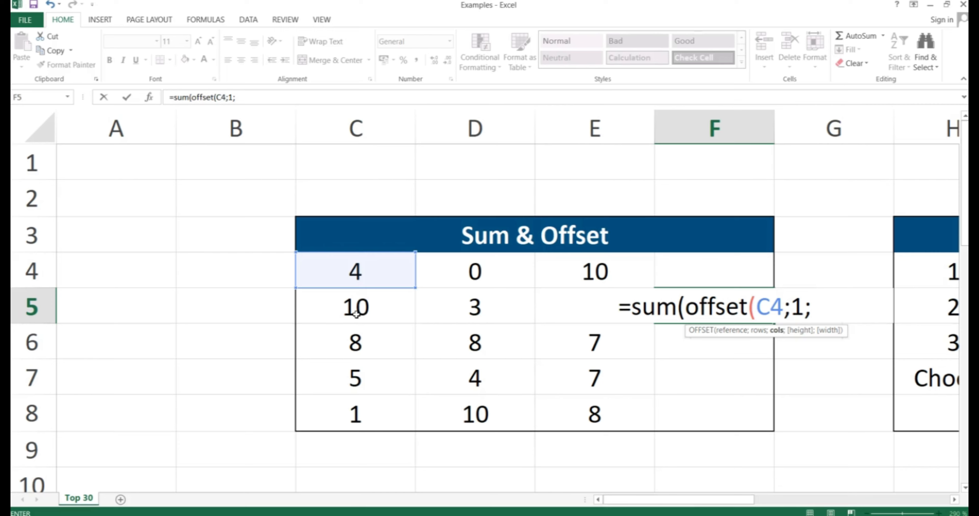
text(0)
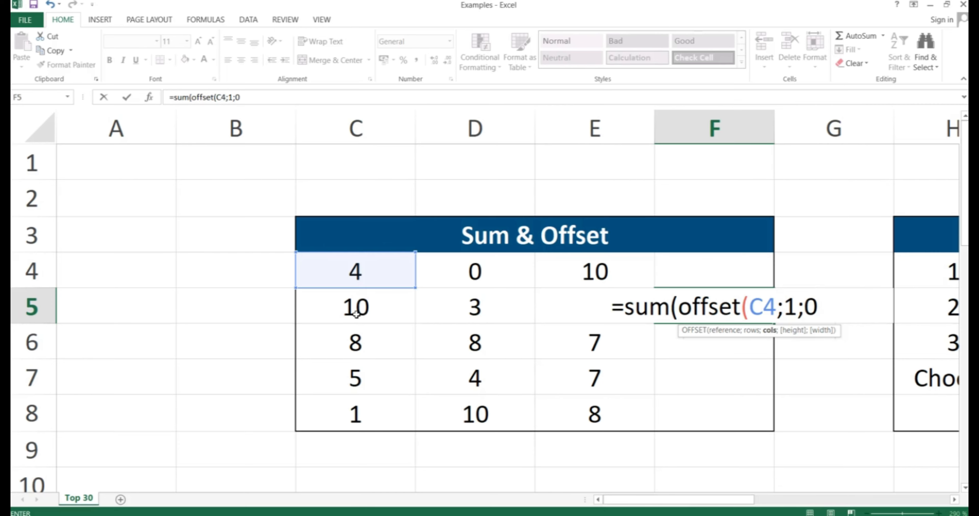
text(;)
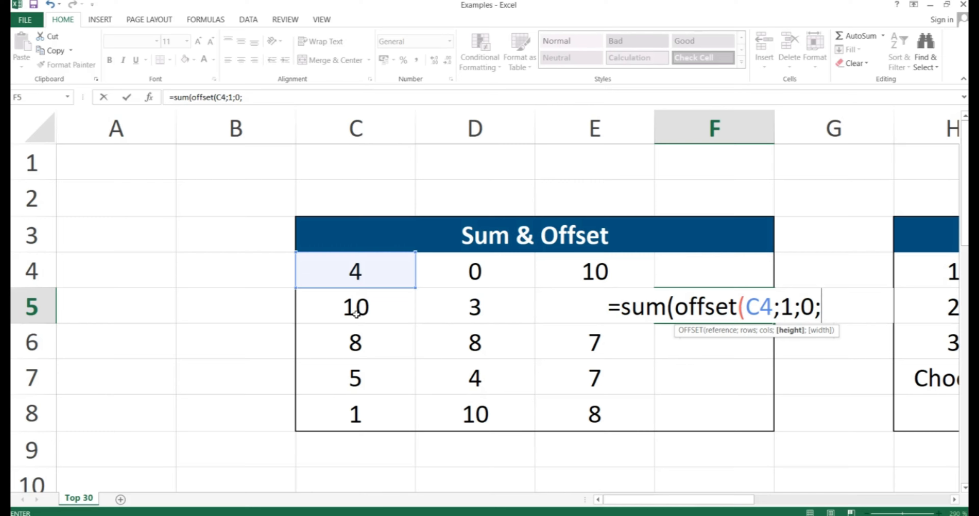
click(348, 270)
text(1;)
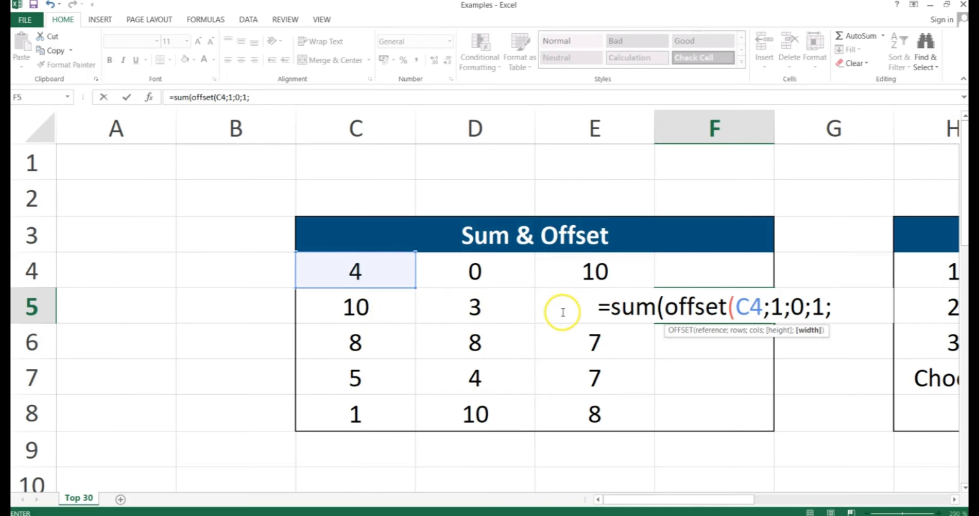
text(3))
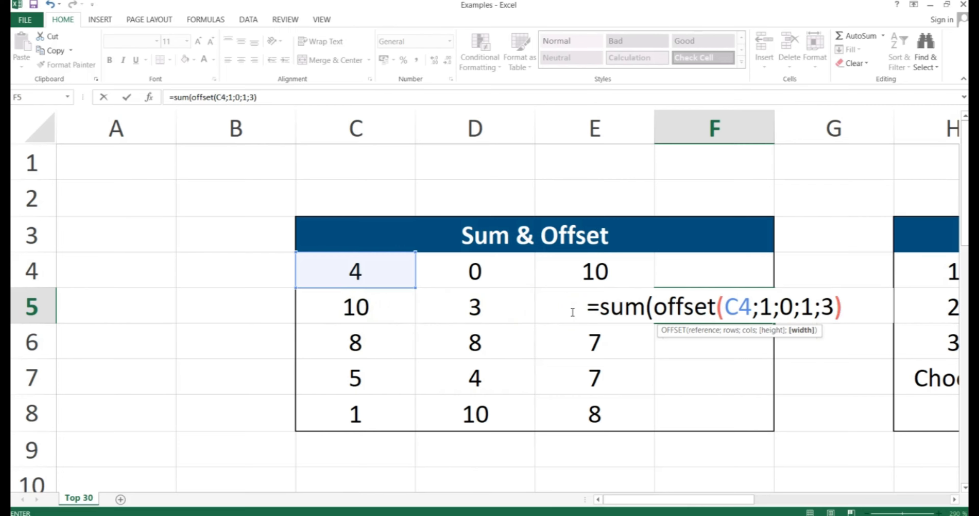
text())
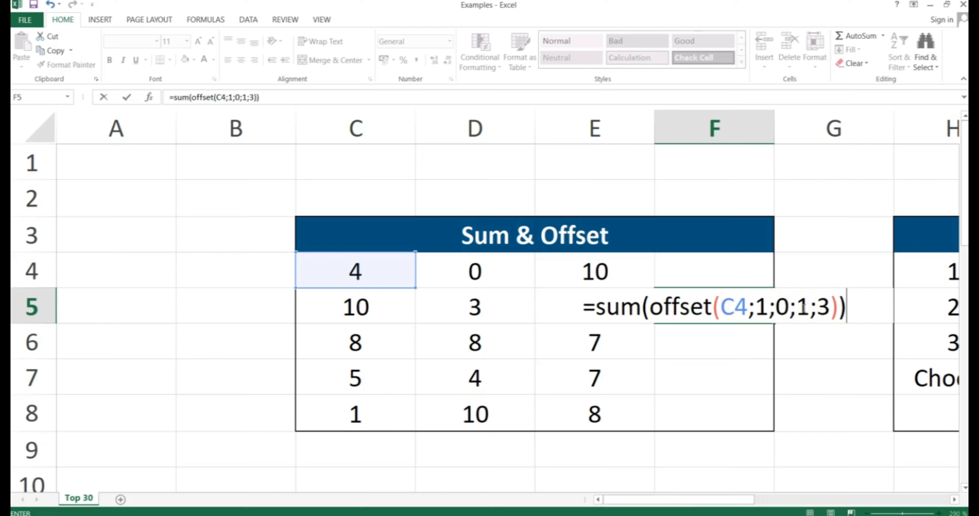
key(Return)
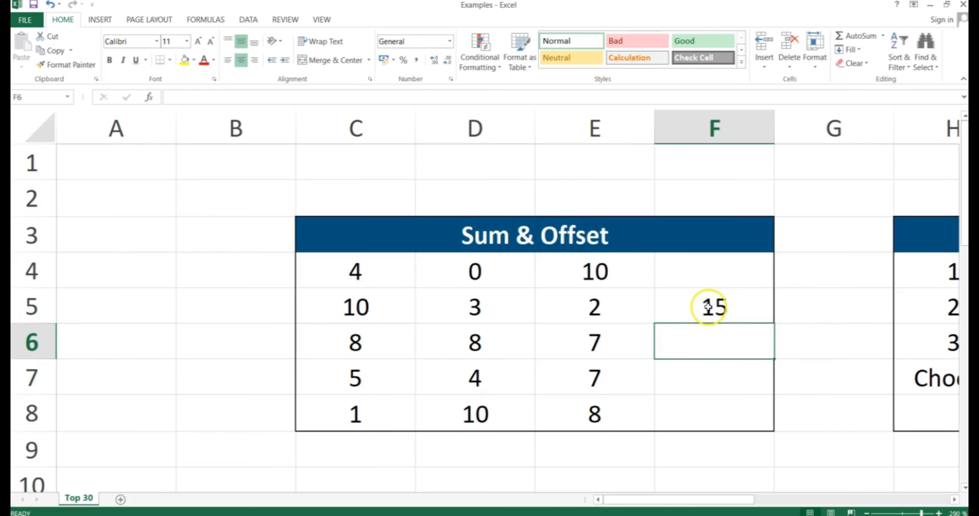
drag(393, 307, 597, 311)
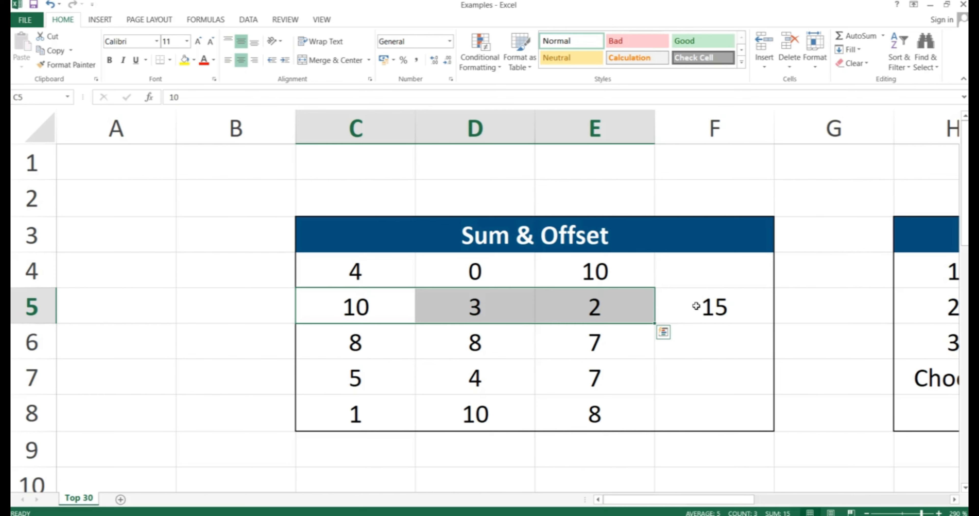
Switch to the presentation, advance to the Choose slide, and return to the Excel workbook
key(alt+Tab)
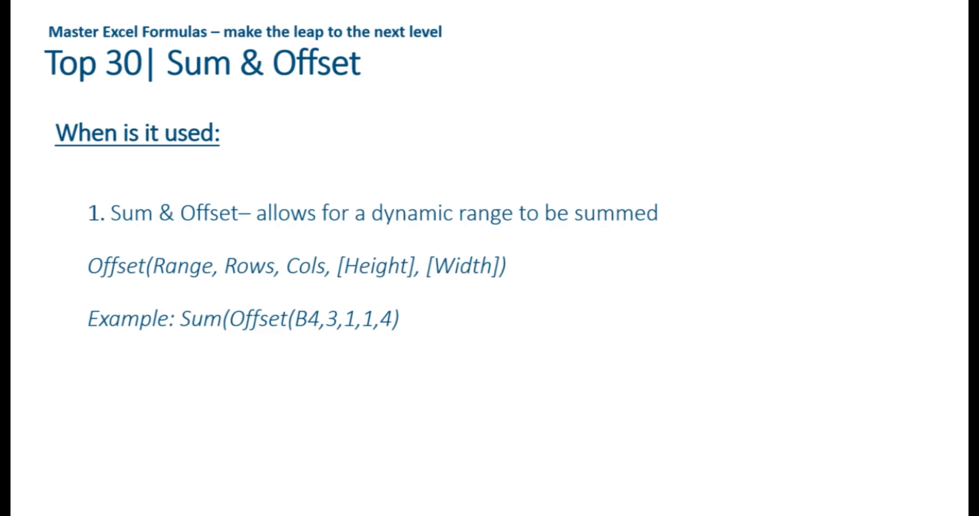
key(Right)
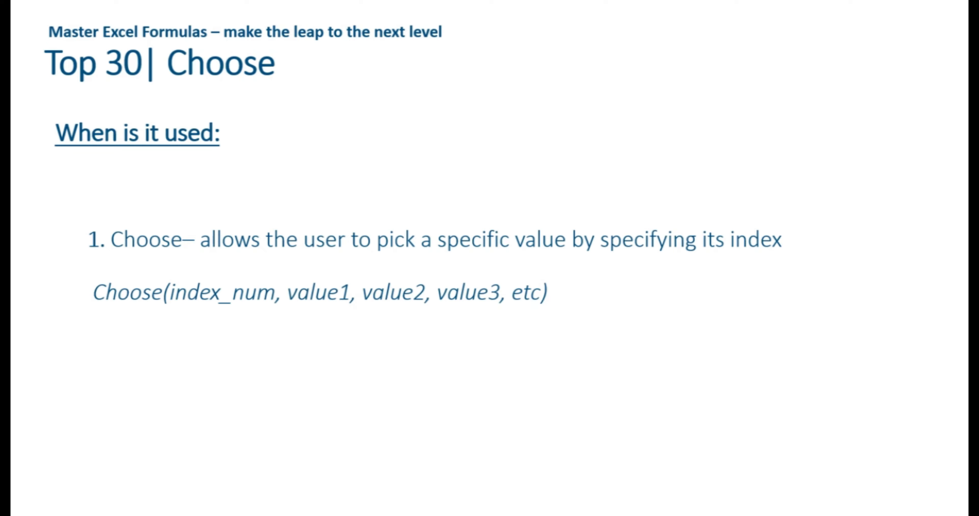
key(alt+Tab)
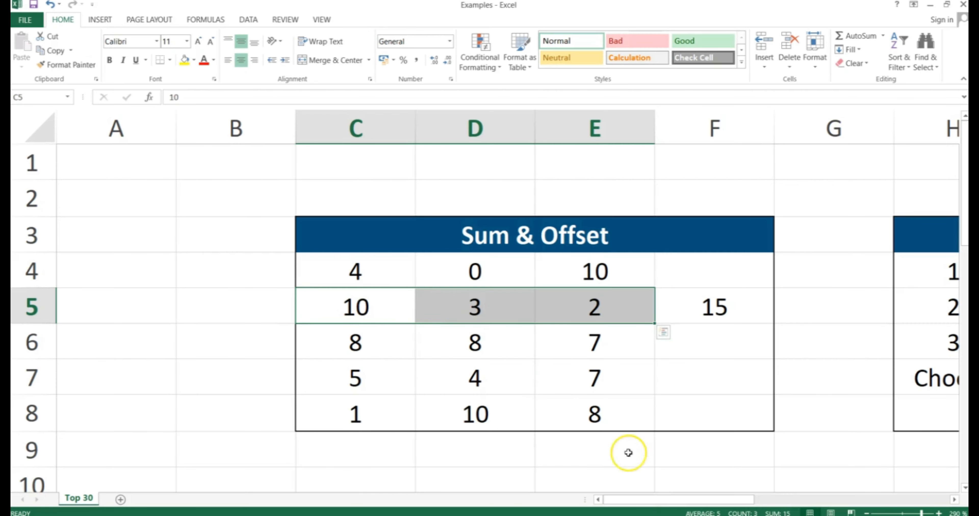
Start a CHOOSE formula in cell I7 of the Choose table with H5 as the index number
drag(649, 501, 714, 502)
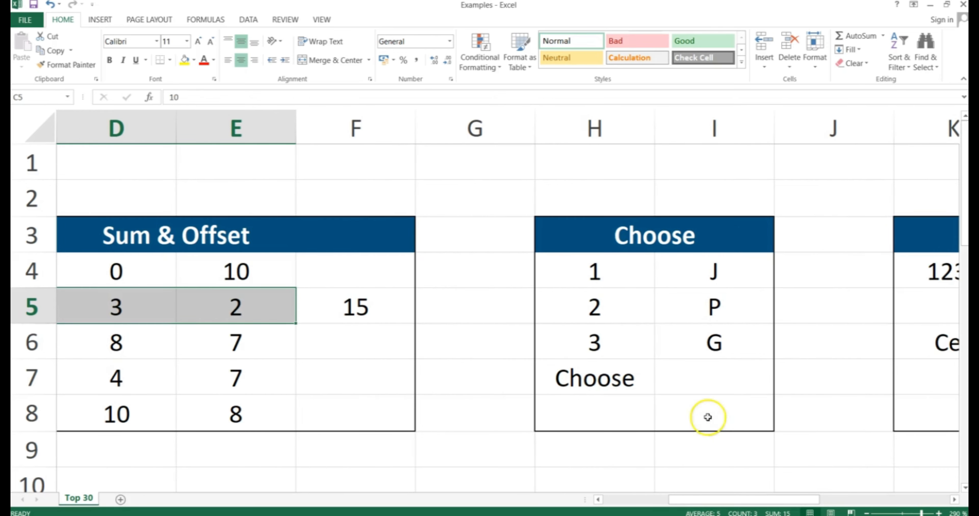
drag(615, 257, 616, 330)
drag(686, 285, 694, 333)
click(679, 379)
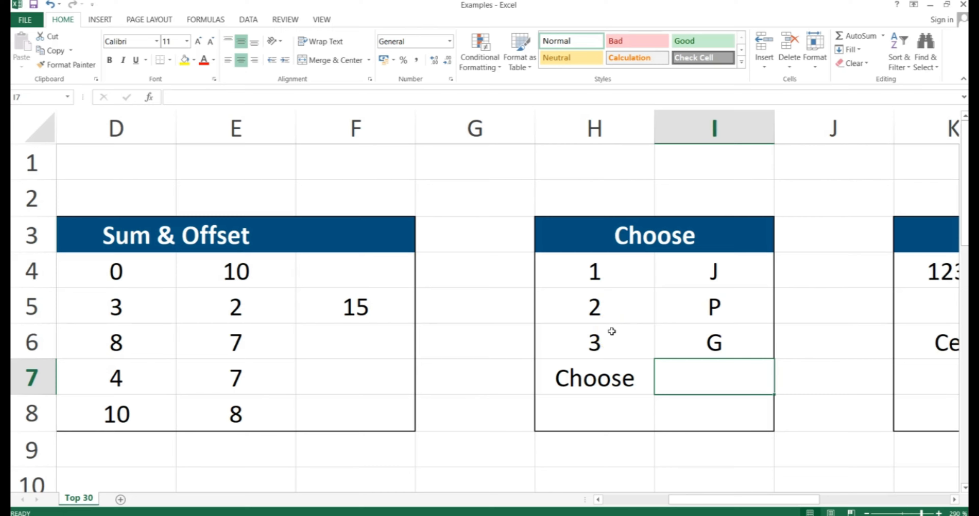
text(=choose)
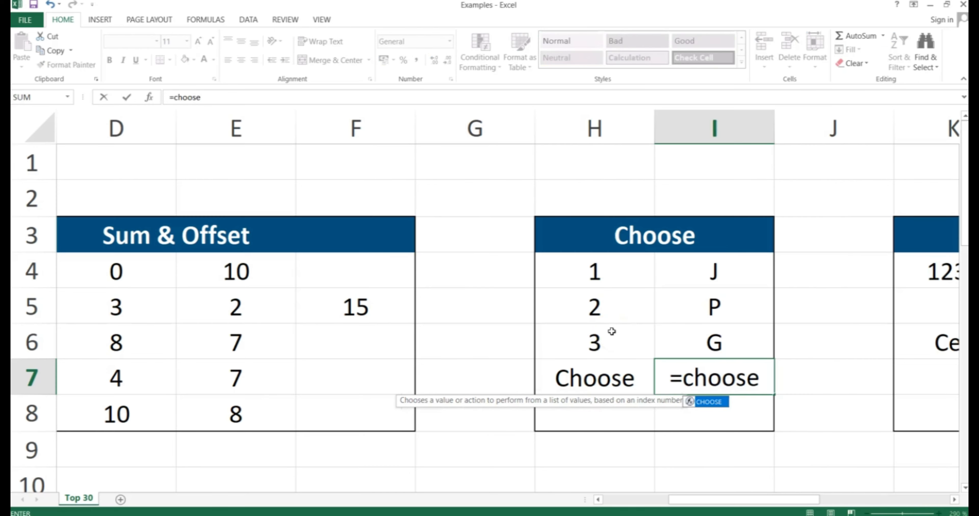
text(()
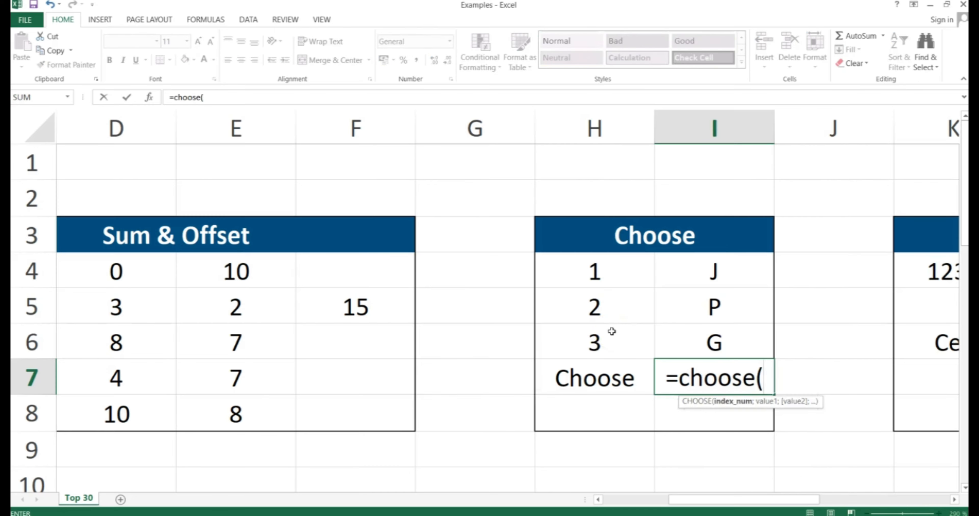
click(595, 304)
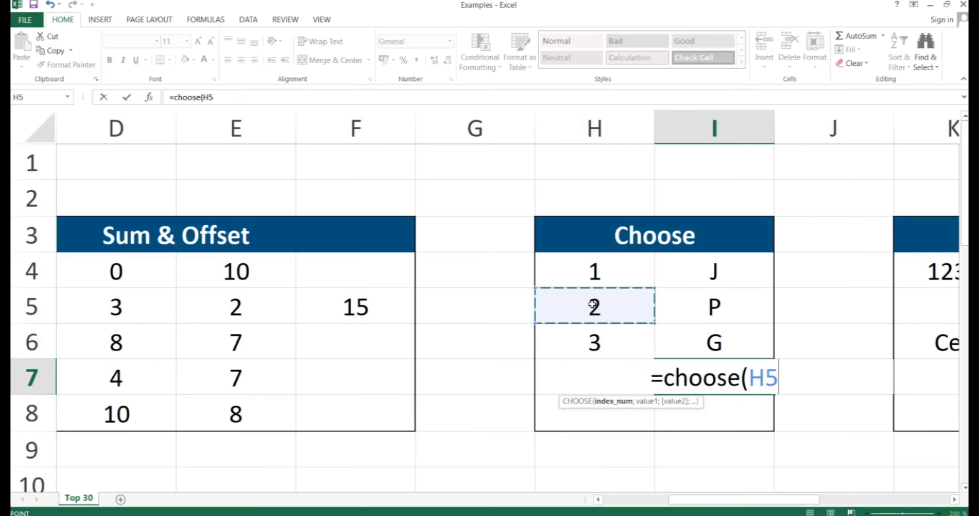
text(;)
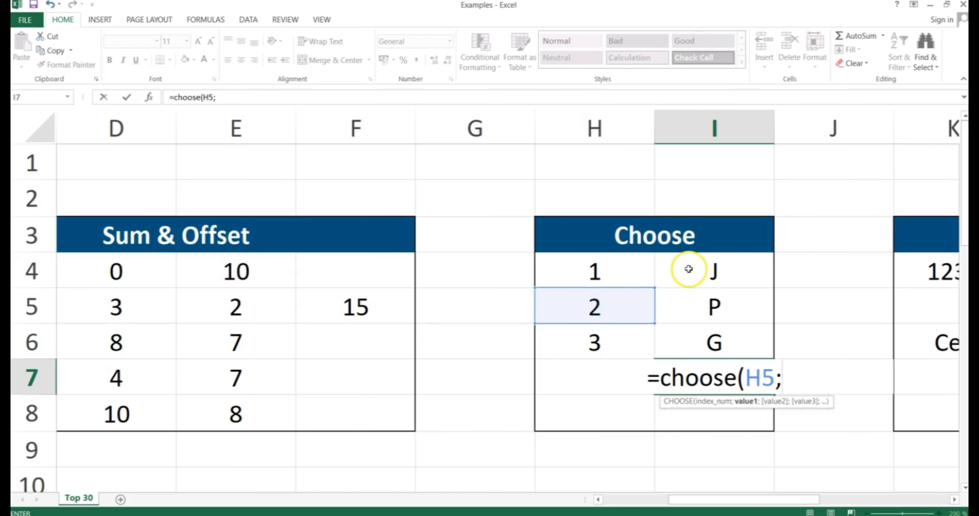
Add cells I4, I5 and I6 as the three values of the CHOOSE formula and enter it
click(697, 267)
text(;)
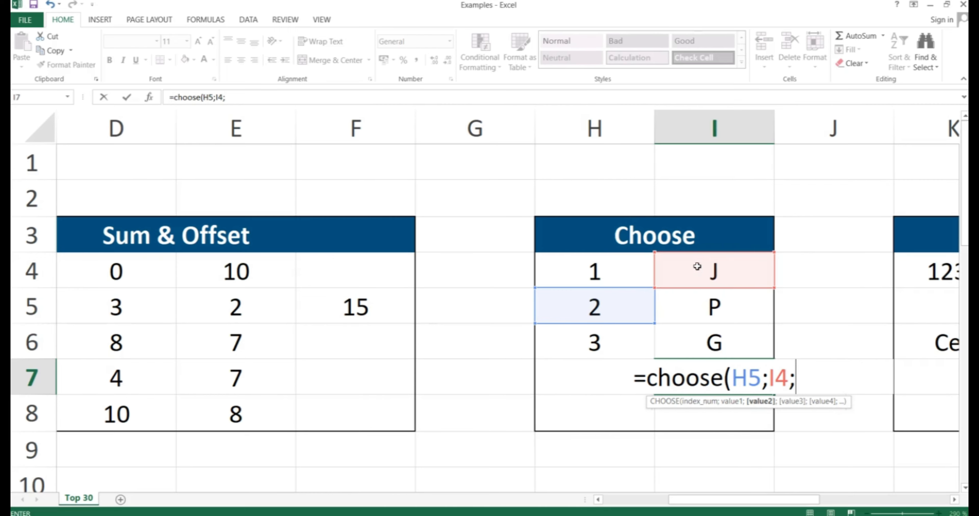
click(696, 308)
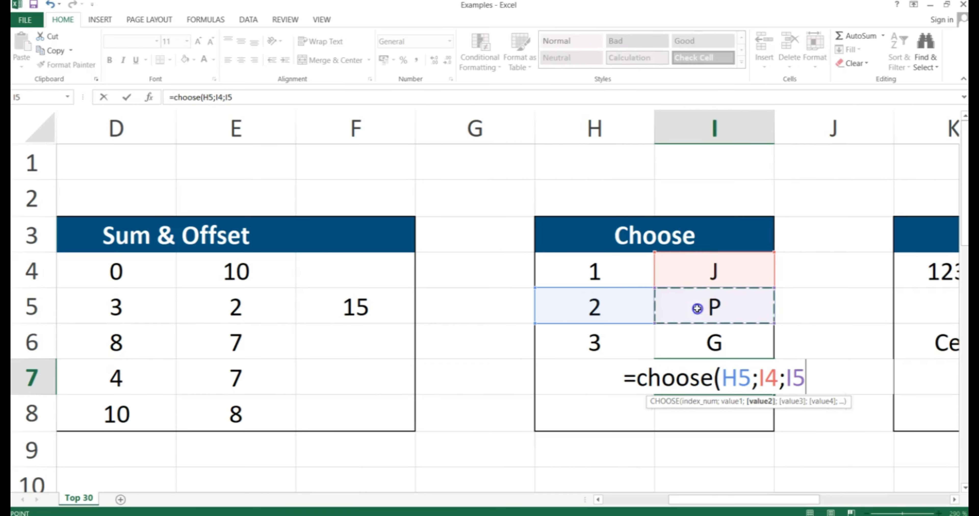
text(;)
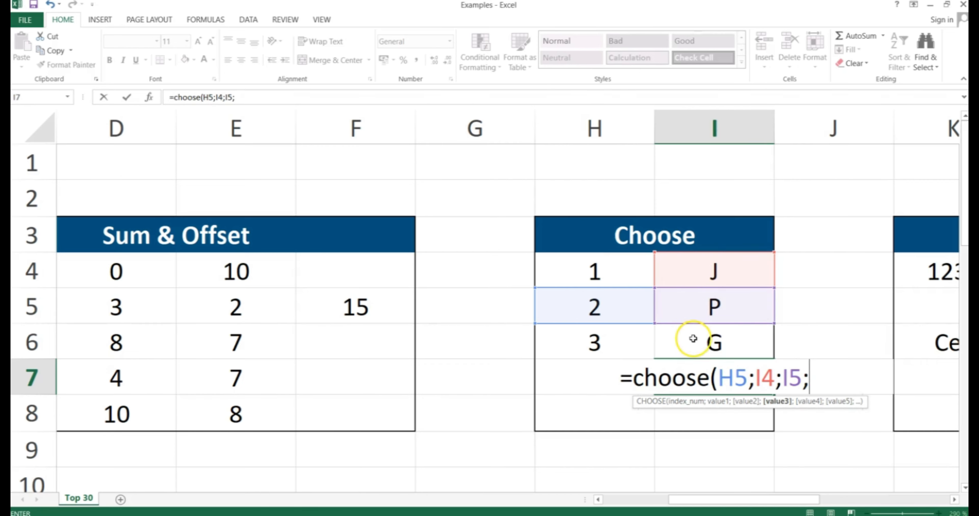
click(713, 340)
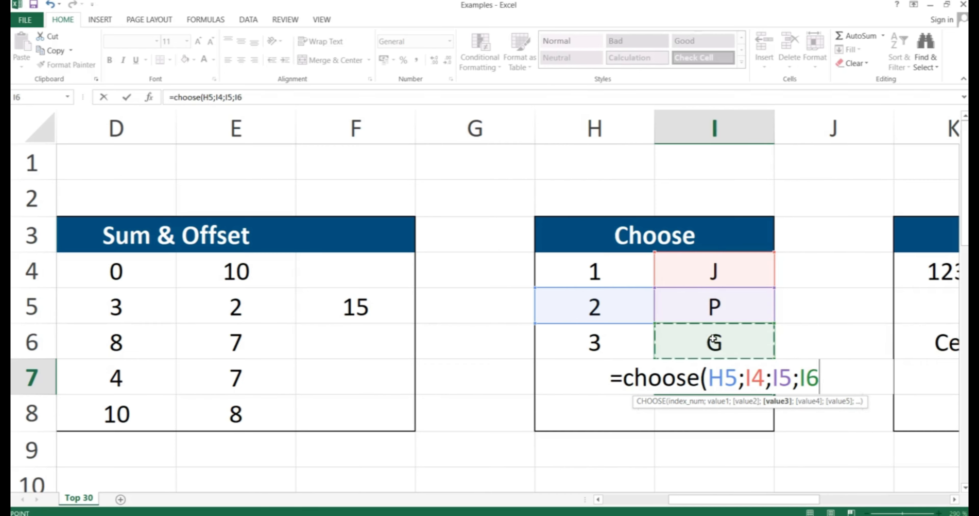
text())
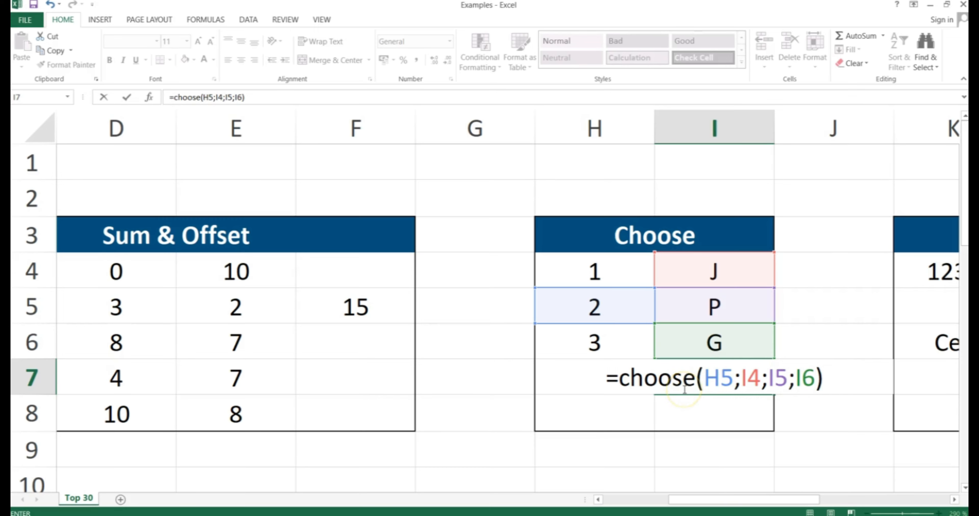
key(Return)
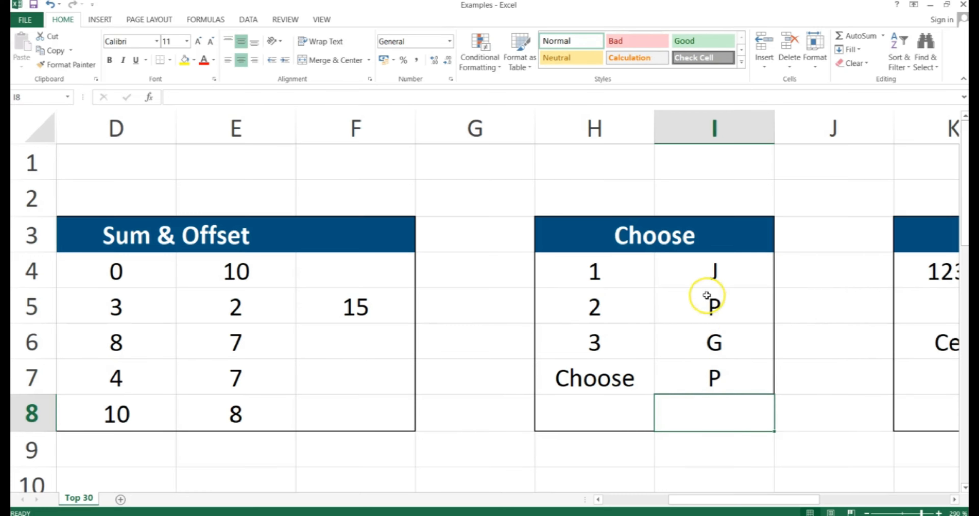
Change the index number of the CHOOSE formula in I7 to H4, enter it, and reopen the formula for editing
drag(713, 270, 704, 330)
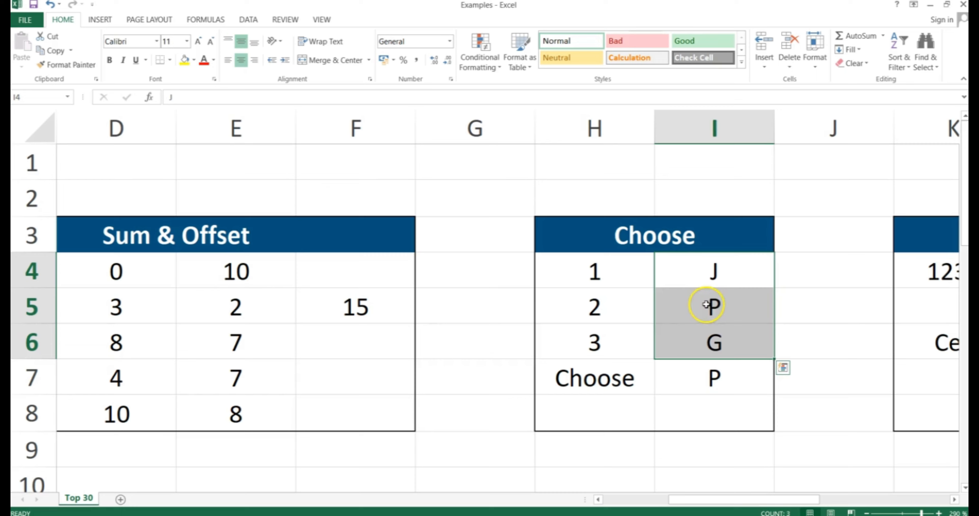
click(714, 379)
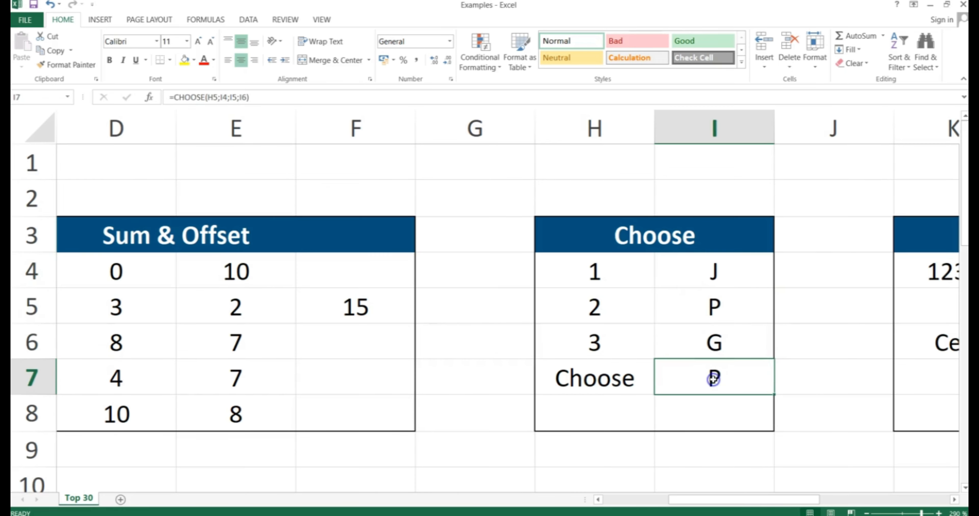
double_click(695, 376)
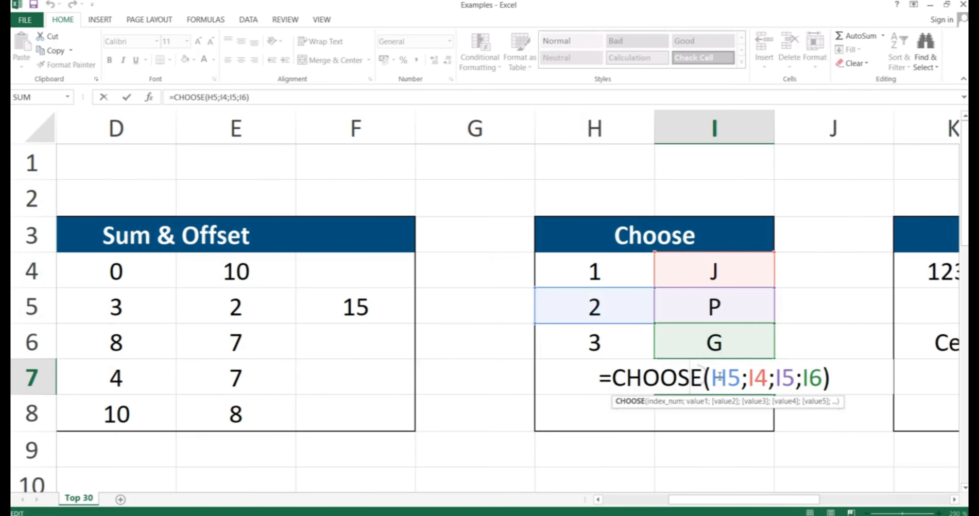
click(738, 377)
key(BackSpace)
text(4)
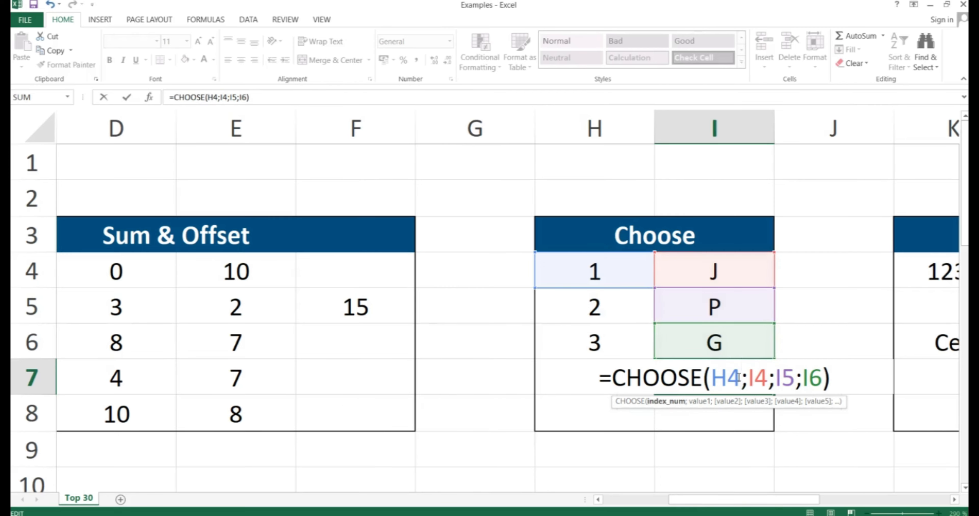
key(Return)
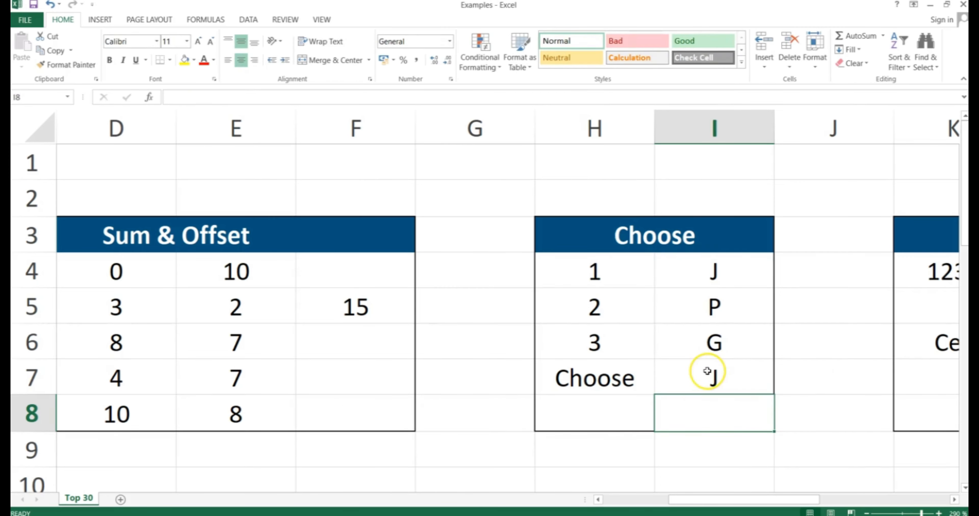
click(736, 374)
double_click(726, 378)
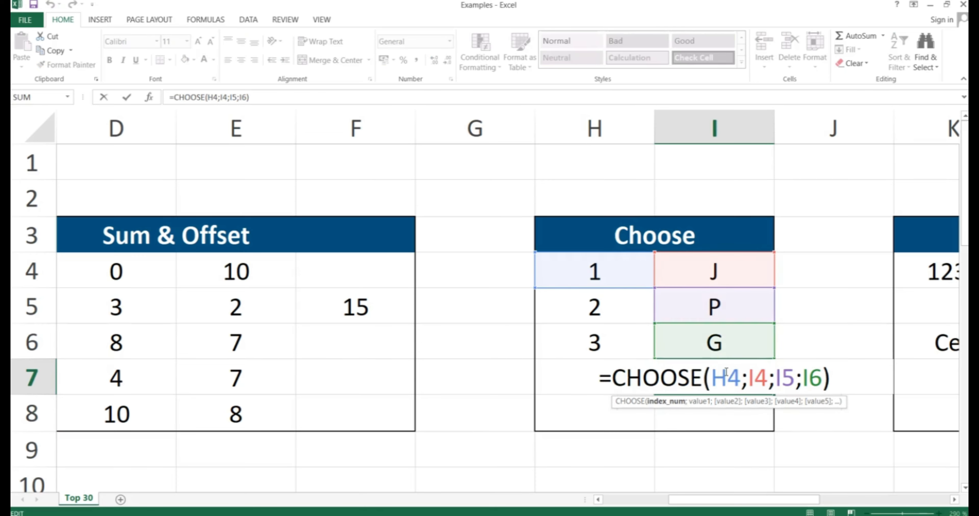
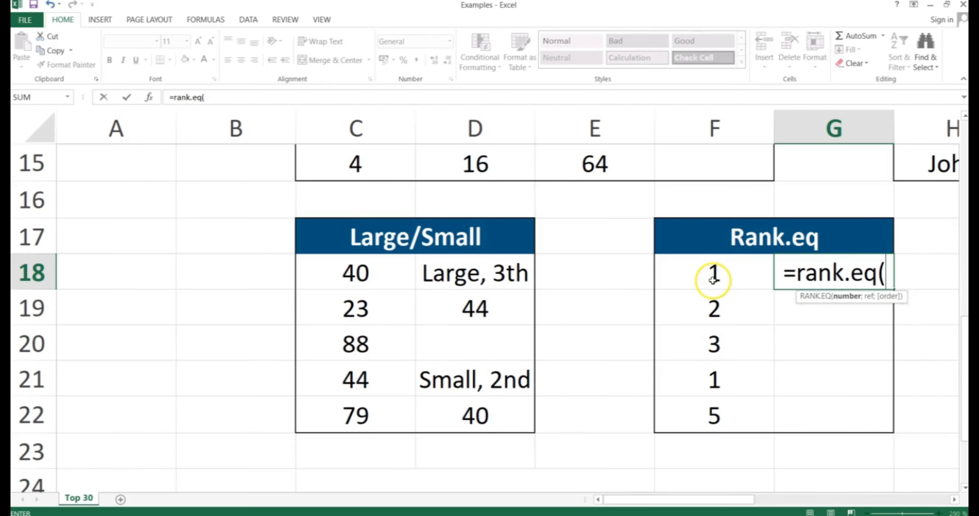
Complete the RANK.EQ formula in G18 with F18 as the number and the absolute range $F$18:$F$22 as the reference, and enter it
click(715, 277)
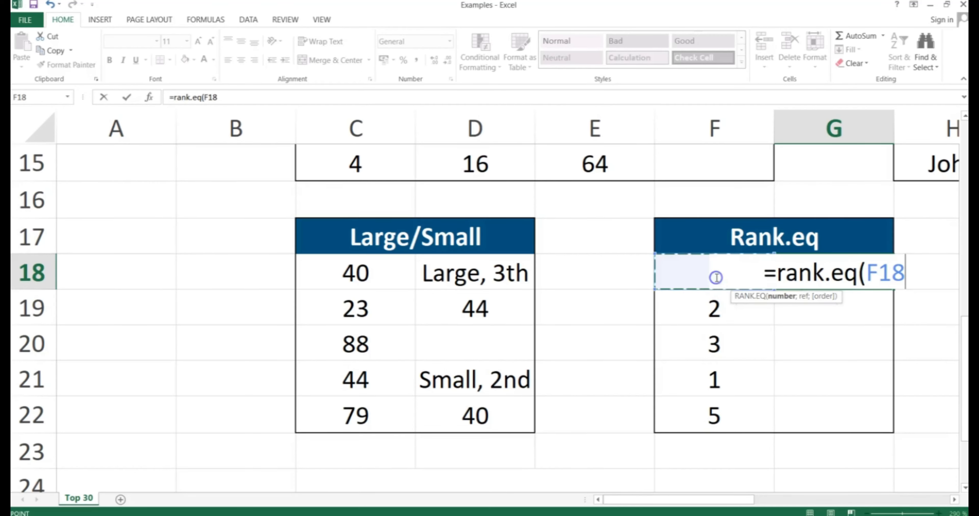
text(;)
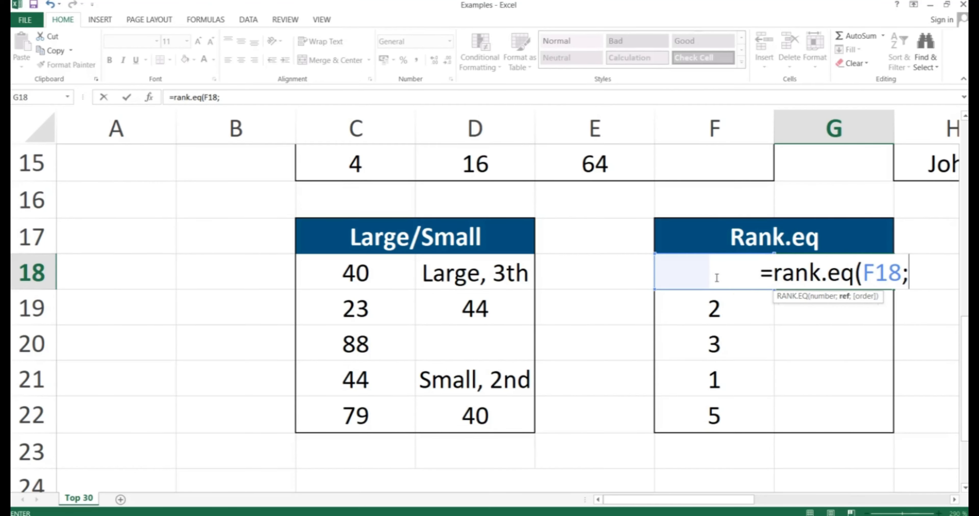
click(710, 409)
drag(710, 409, 714, 282)
key(F4)
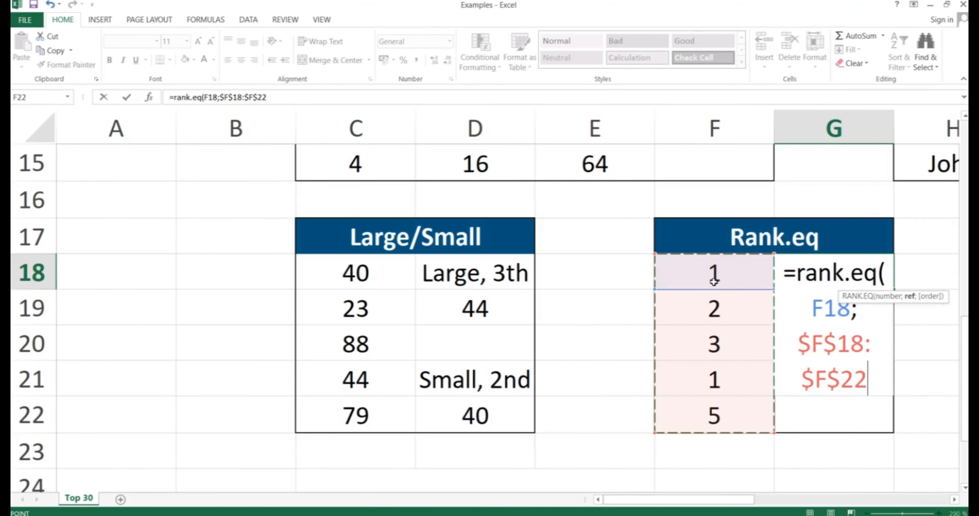
text())
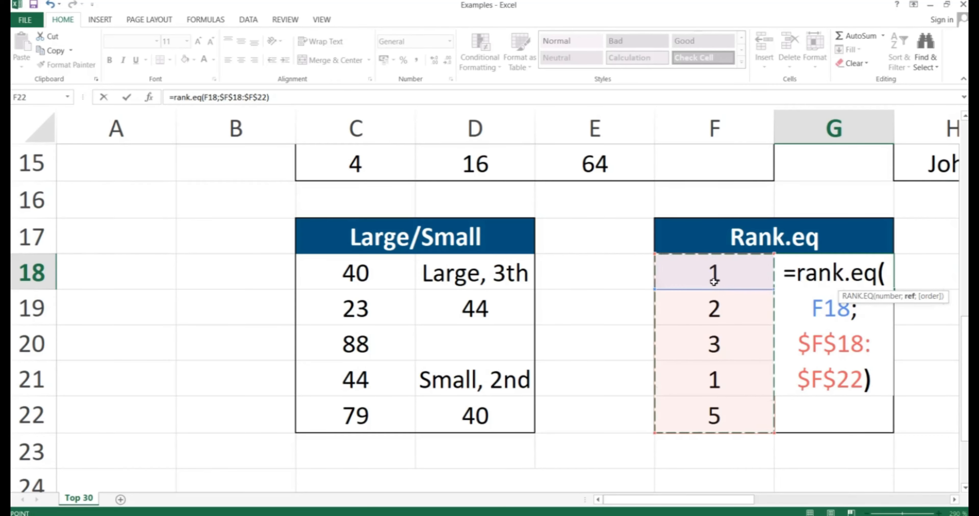
key(Return)
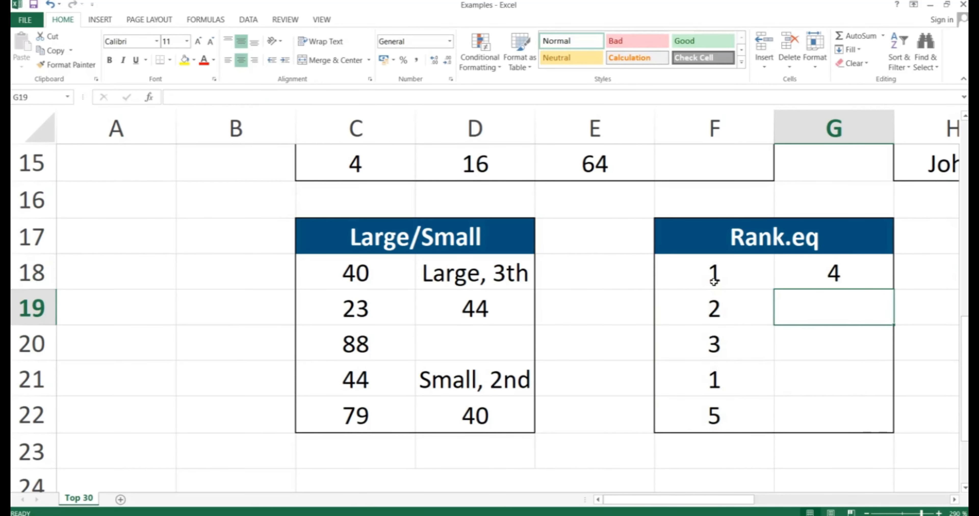
Copy the RANK.EQ formula in G18 and paste only the formula over G18:G22
click(829, 270)
key(ctrl+c)
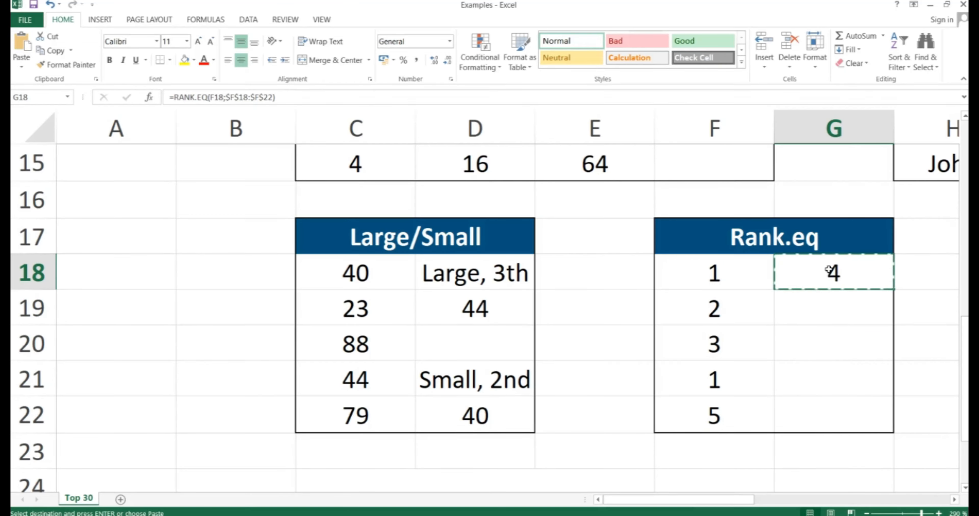
key(shift+Down)
key(shift+Down)
key(shift+Down)
key(shift+Down)
key(shift+Down)
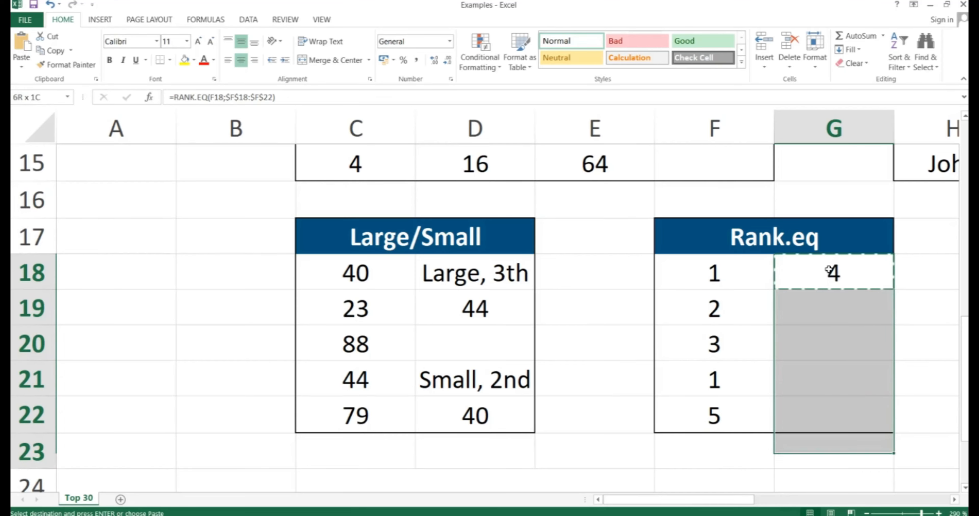
key(shift+Up)
key(ctrl+alt+v)
key(f)
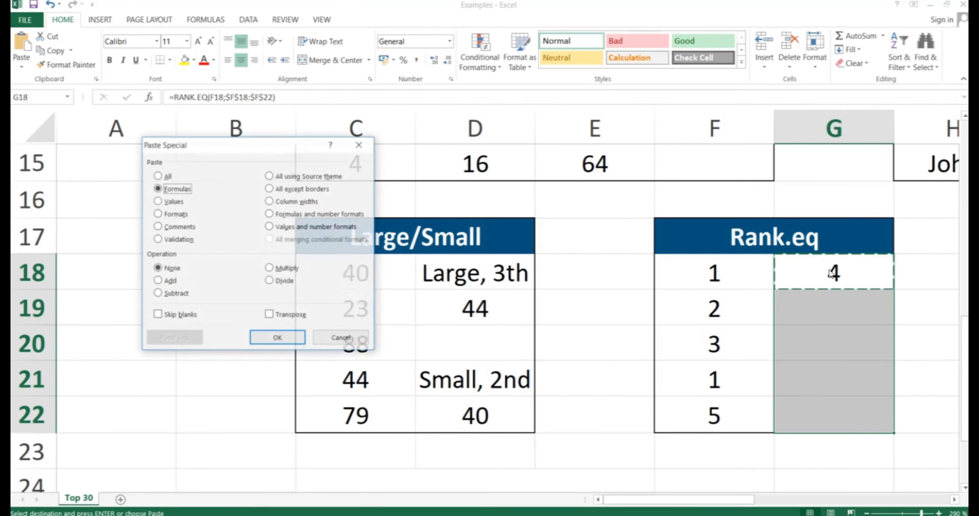
key(Return)
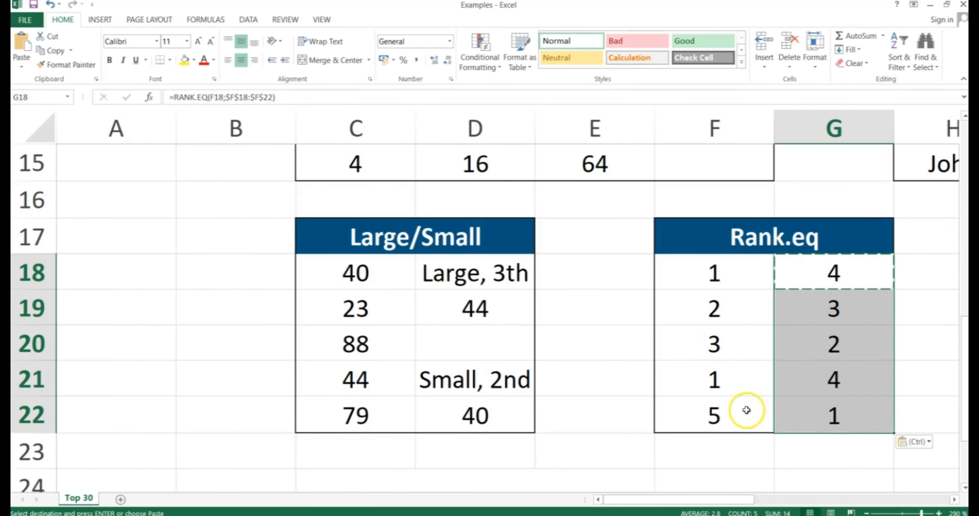
Check the RANK.EQ formulas in G22 and G21, and select G18 together with G21 to compare the duplicate numbers' ranks
click(804, 411)
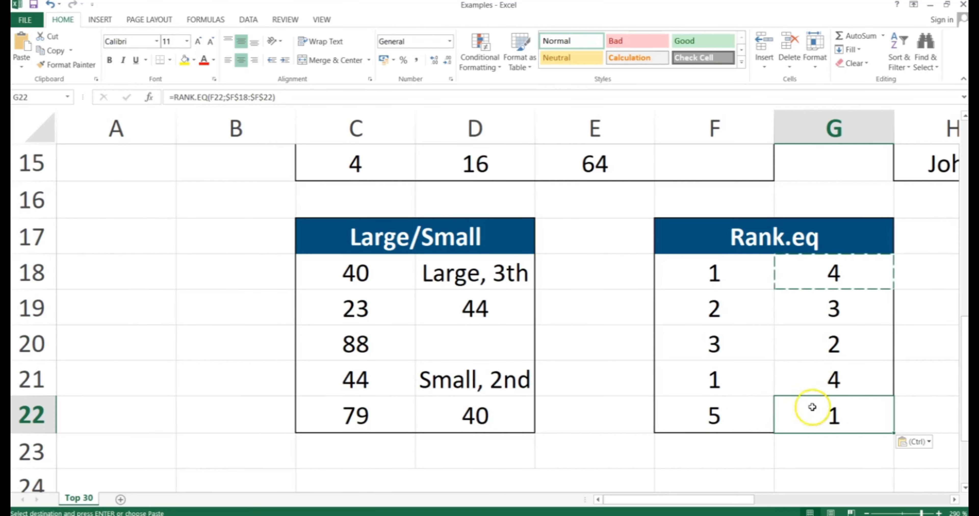
click(824, 379)
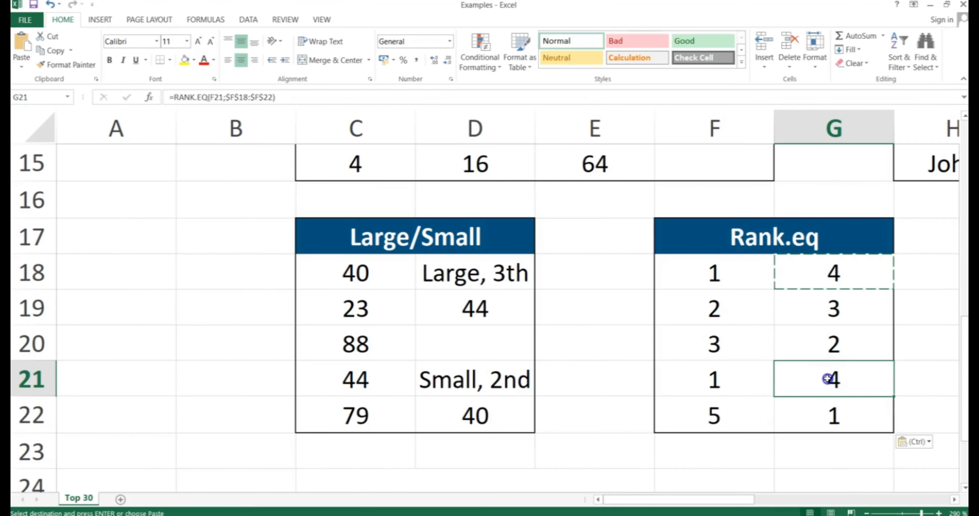
ctrl+click(842, 272)
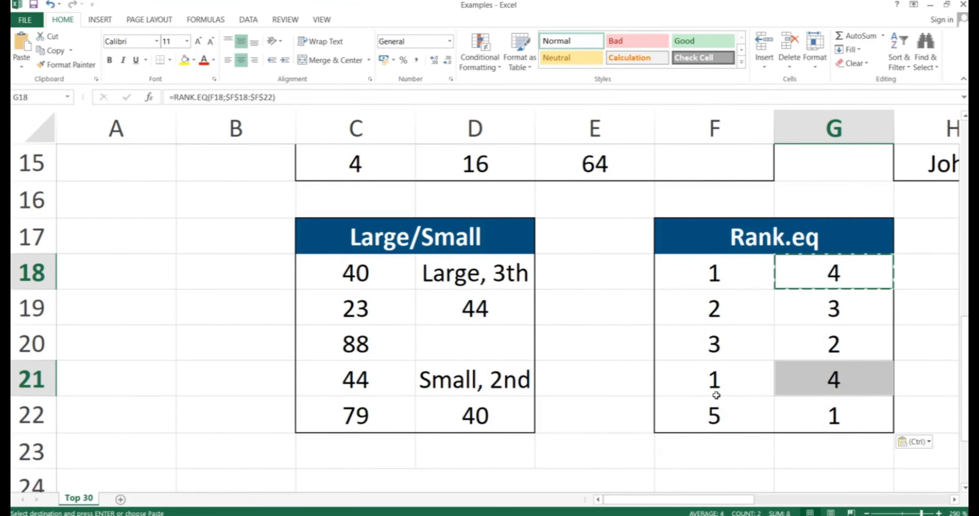
Switch to the presentation, advance from the Rank slide to the Rept slide, and return to the Excel workbook
key(alt+Tab)
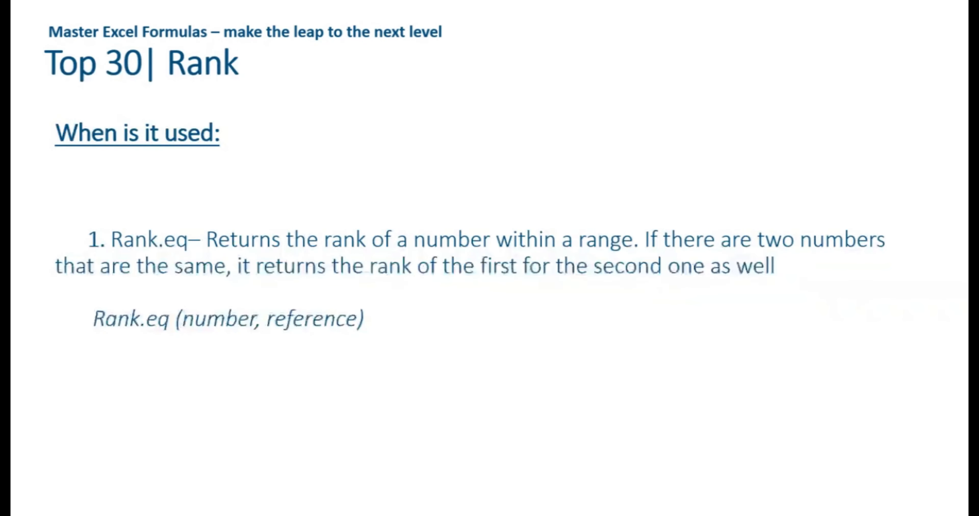
key(Right)
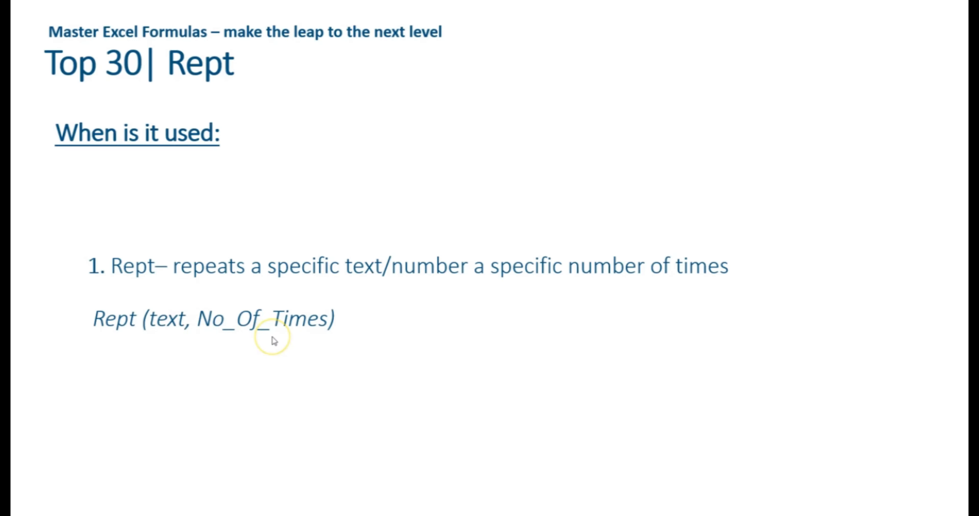
key(alt+Tab)
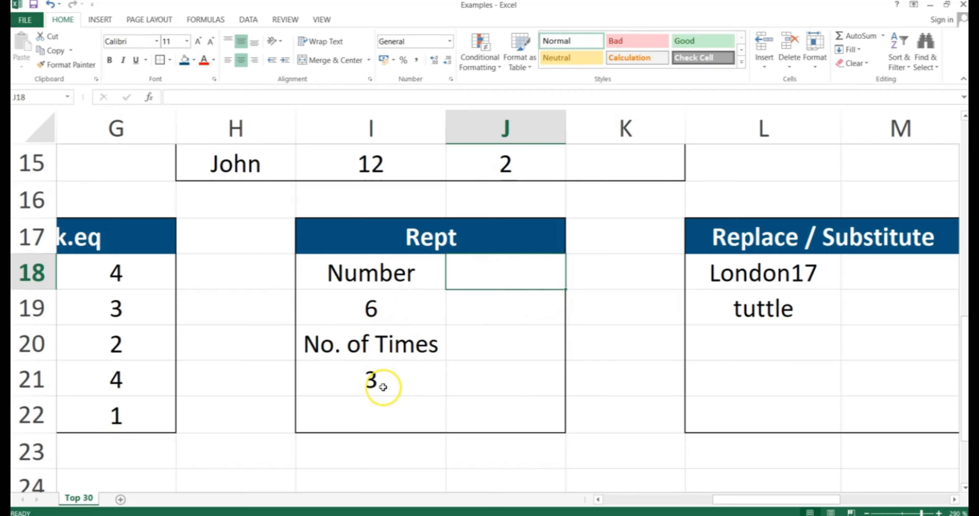
Enter a REPT formula in J18 with I19 as the text and I21 as the number of times
click(513, 267)
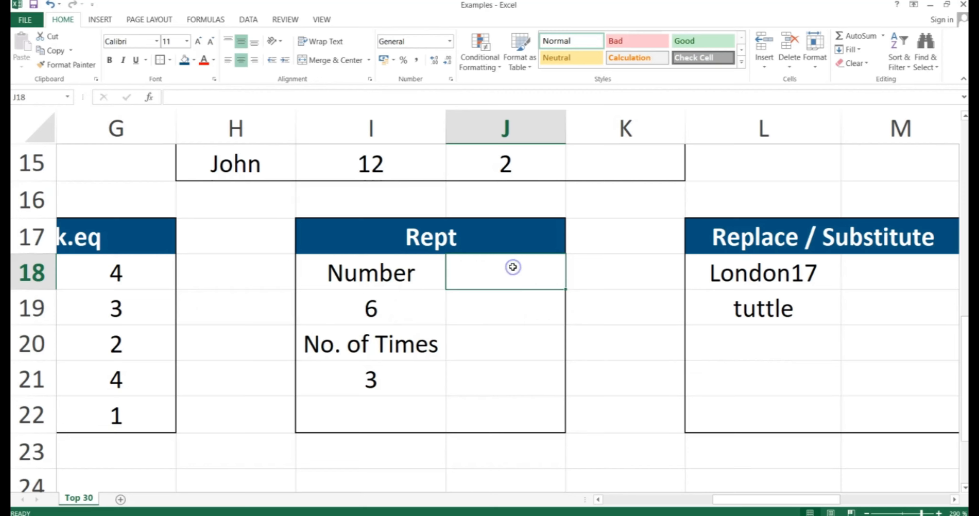
text(=rept()
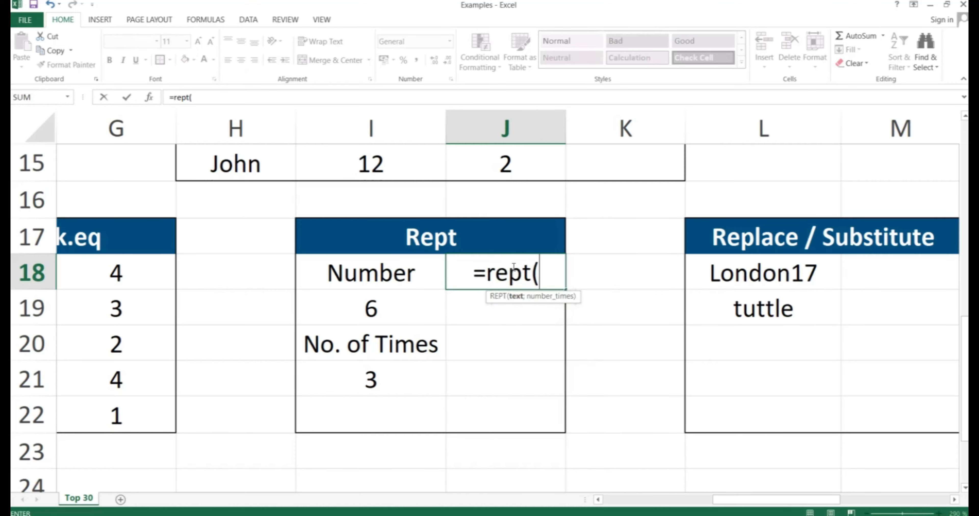
click(373, 309)
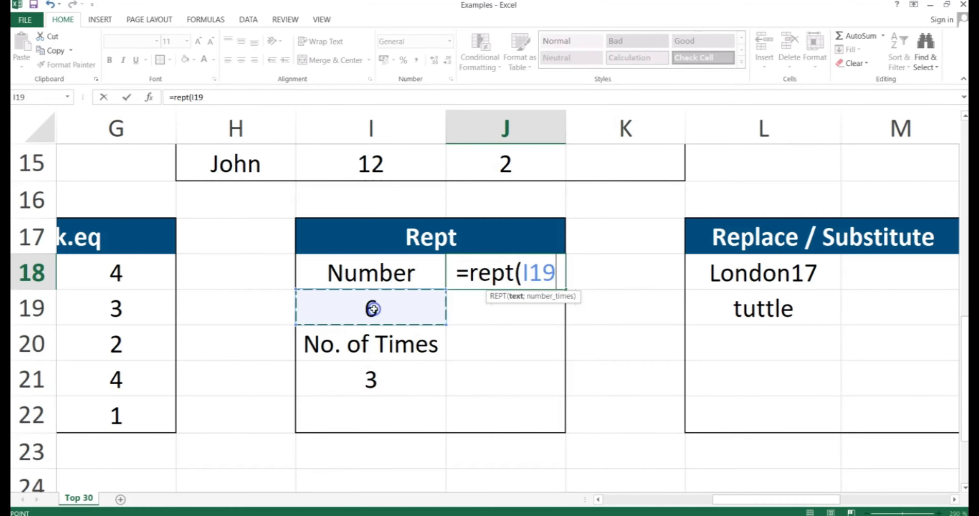
text(;)
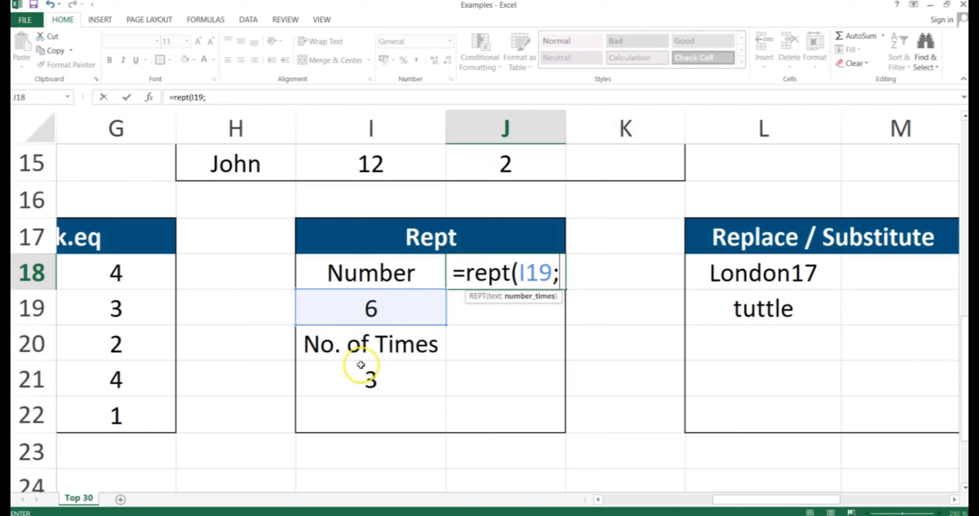
click(363, 378)
text())
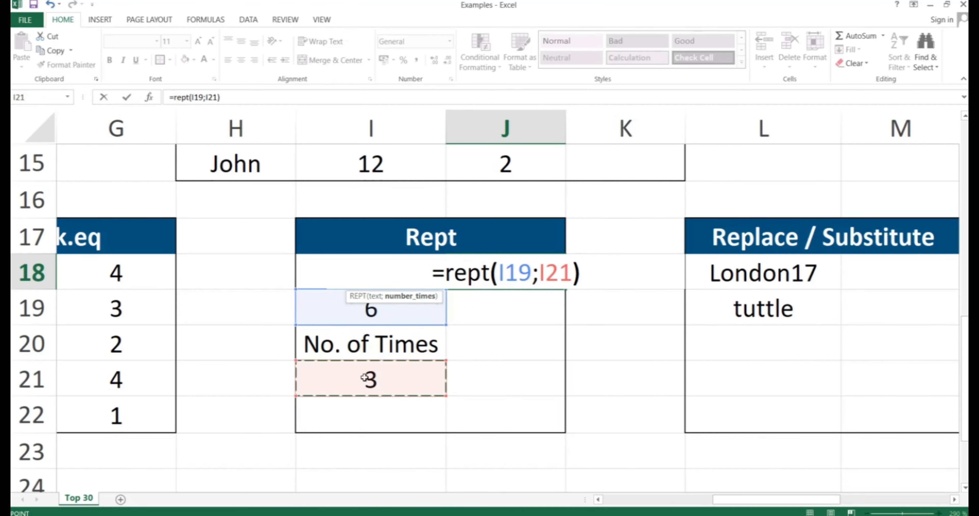
key(Return)
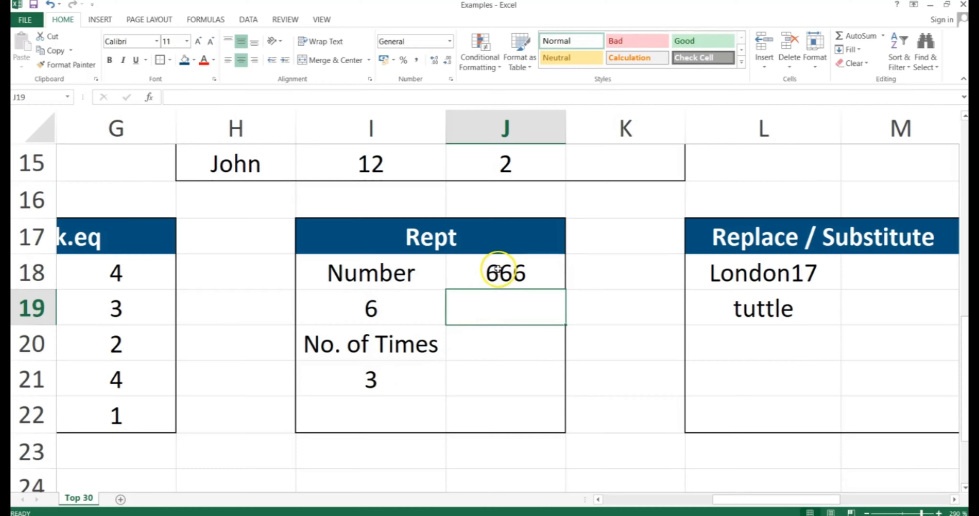
Replace the number in I19 with the letter T to test REPT on text
click(382, 305)
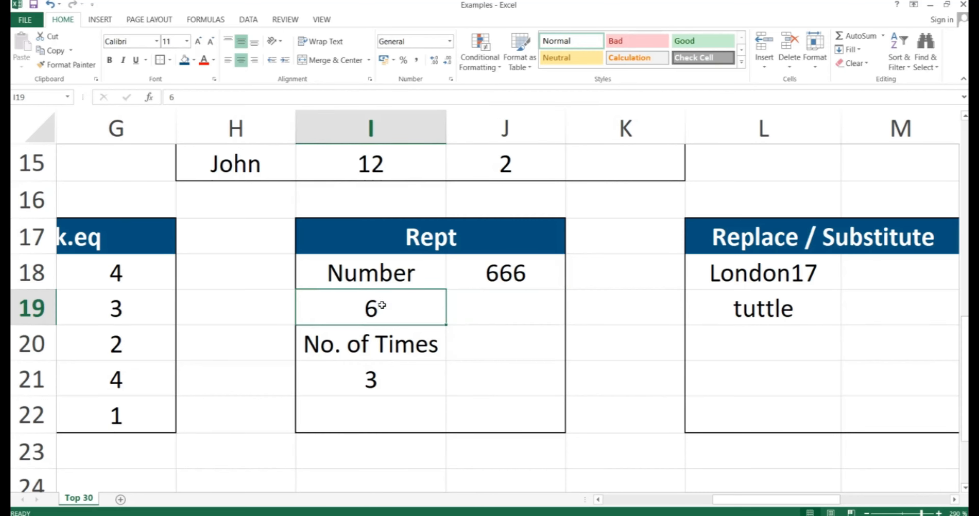
text(T)
key(Return)
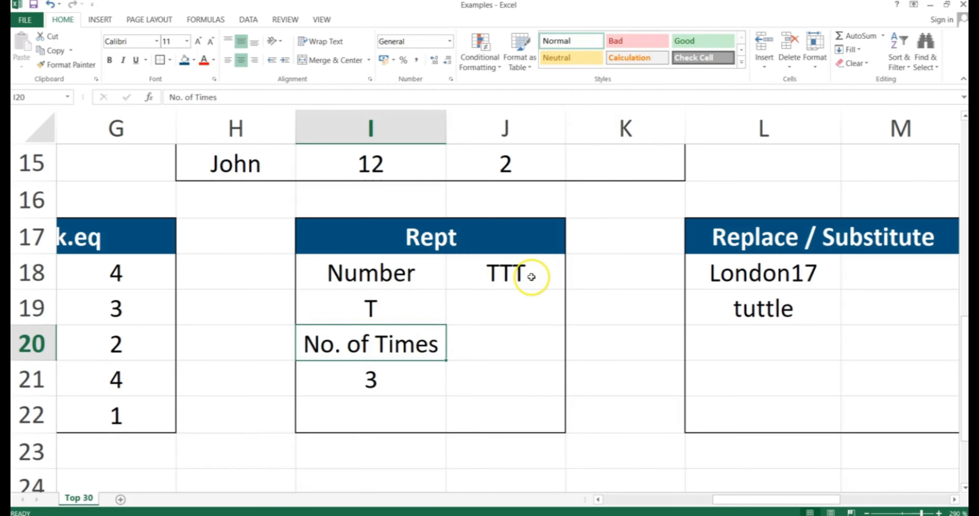
Set the number of times in I21 to 8
double_click(389, 387)
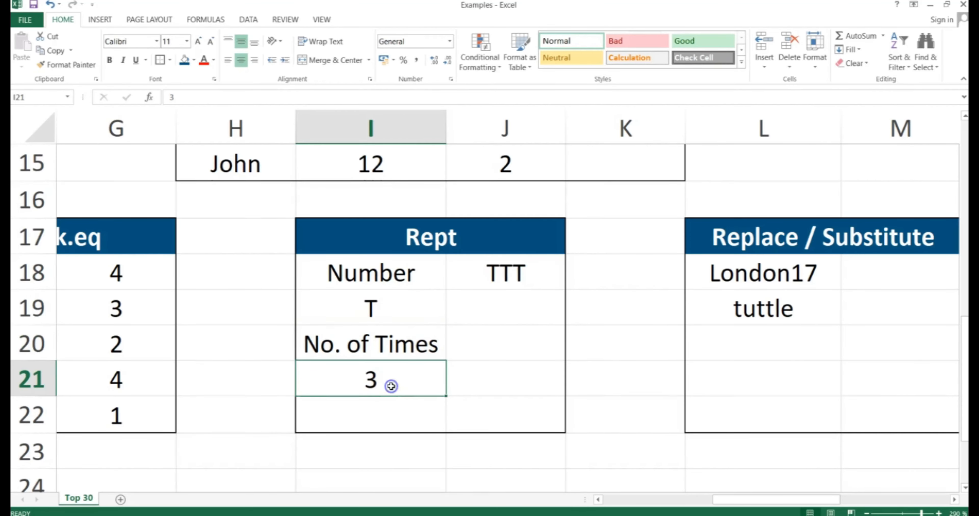
text(10)
key(BackSpace)
key(BackSpace)
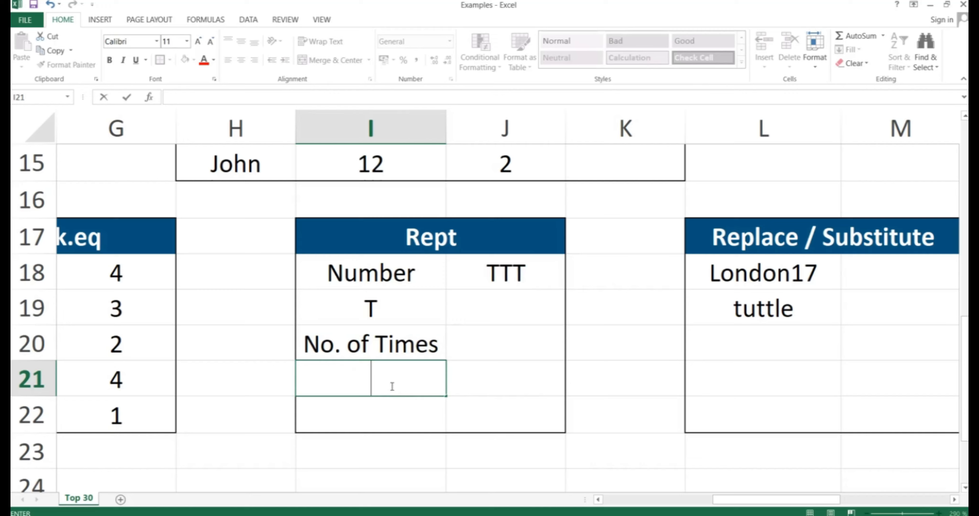
text(8)
key(Return)
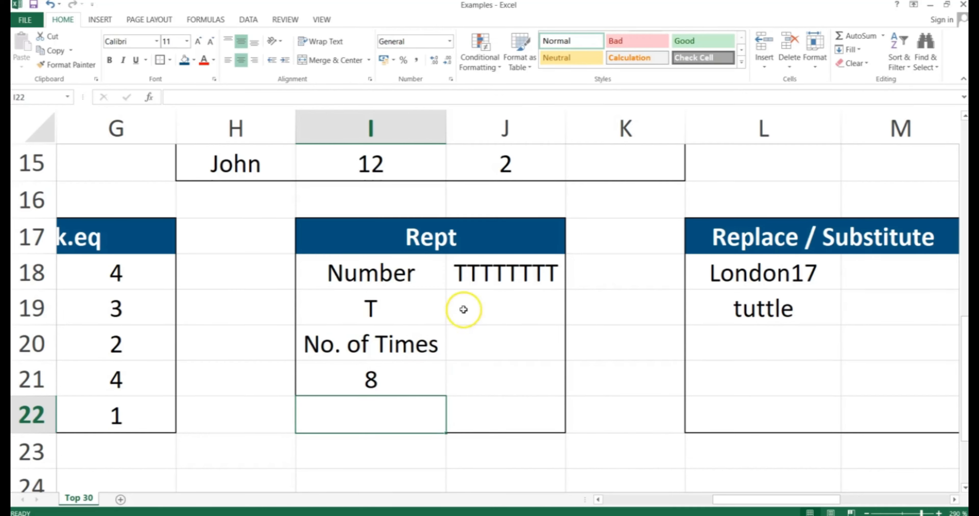
Replace the letter in I19 with the number 6
click(373, 307)
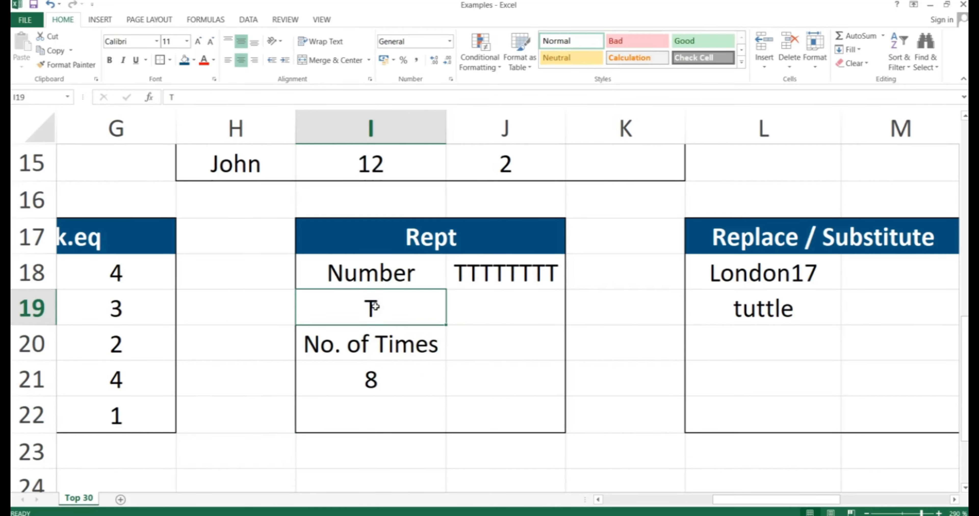
text(6)
key(Return)
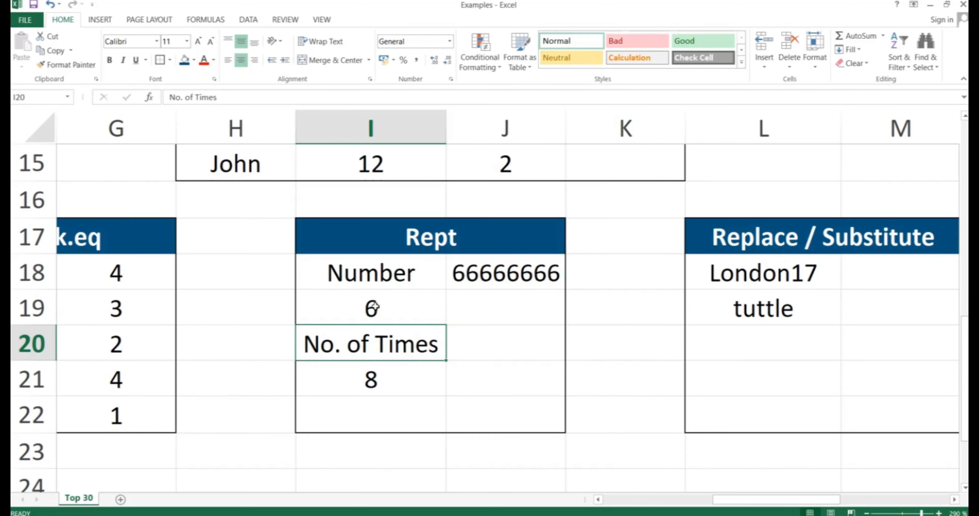
Switch to the presentation and advance from the Rept slide to the Replace & Substitute slide
click(412, 307)
key(alt+Tab)
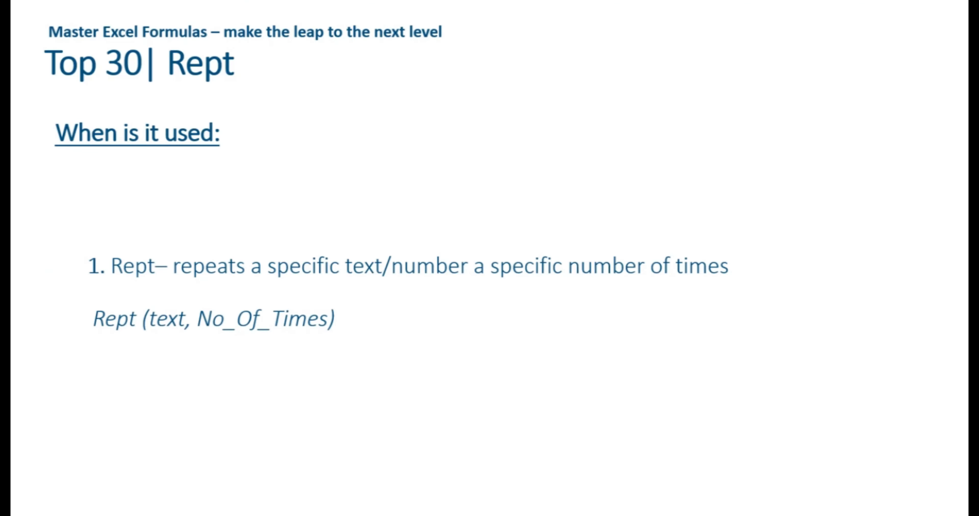
key(Right)
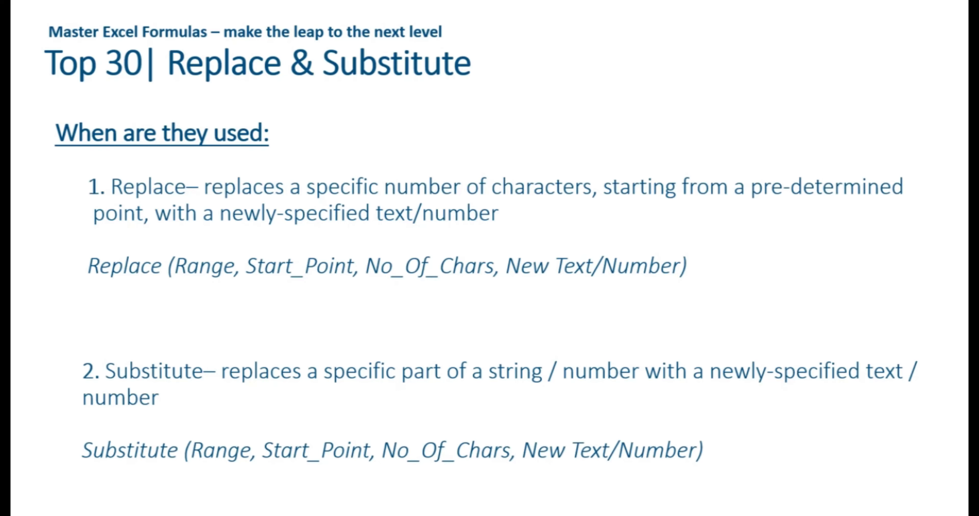
Switch back to the Excel workbook and enter a REPLACE formula in M18 that replaces 2 characters of L18 from position 7 with "18"
key(alt+Tab)
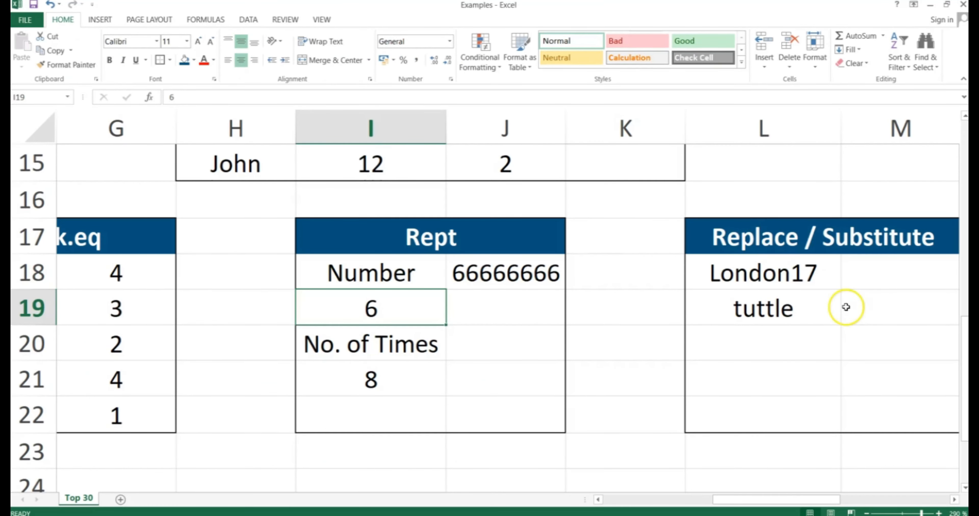
drag(817, 498, 855, 498)
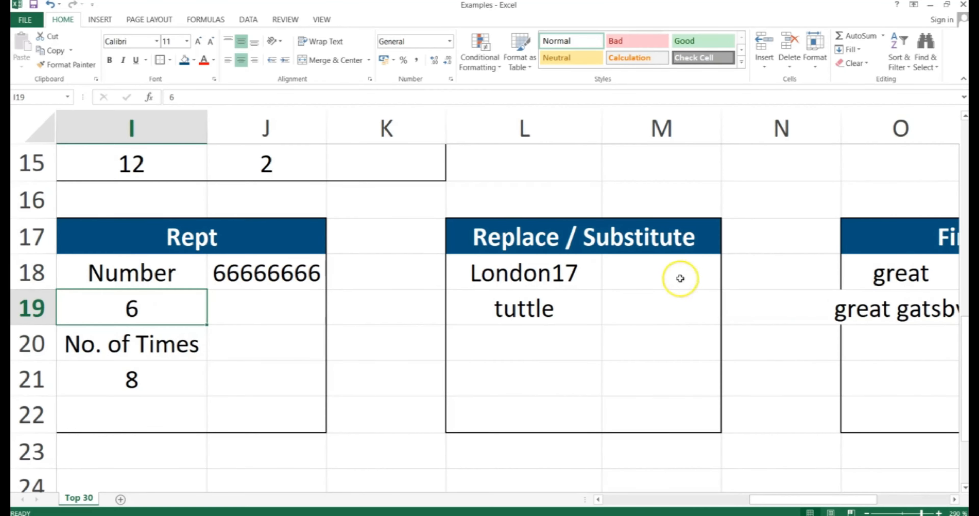
click(680, 279)
text(=)
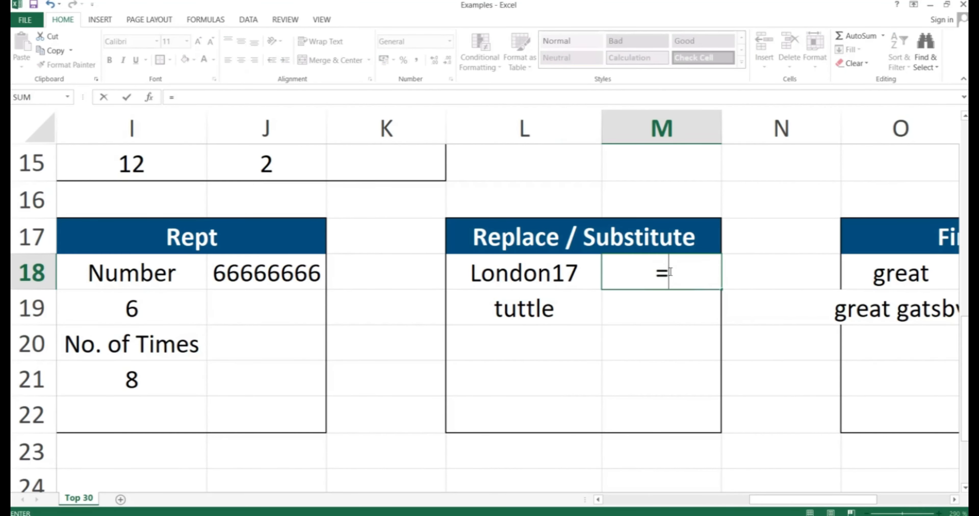
text(replace)
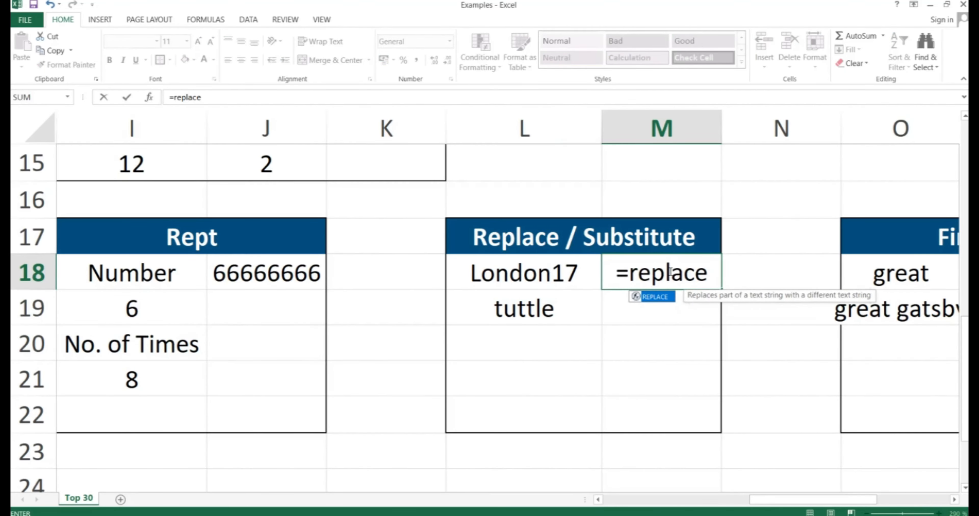
text(()
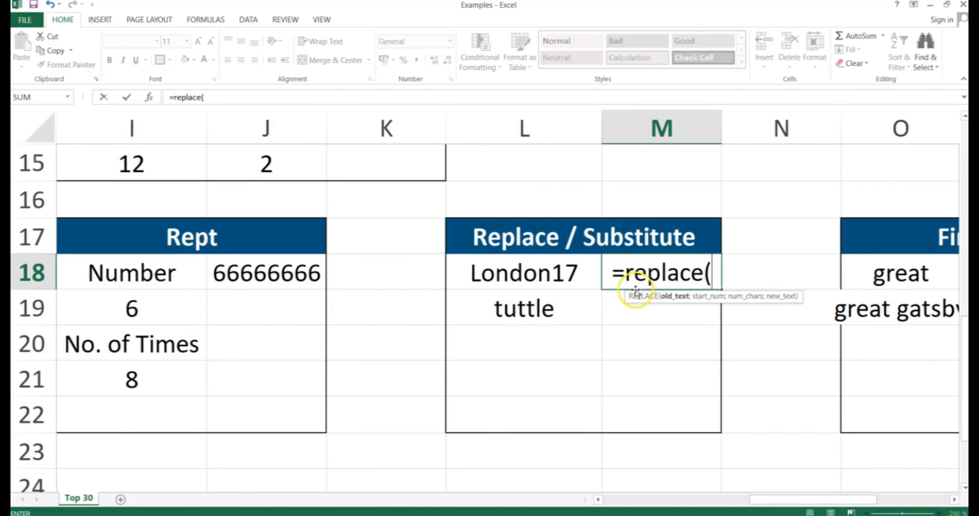
click(516, 263)
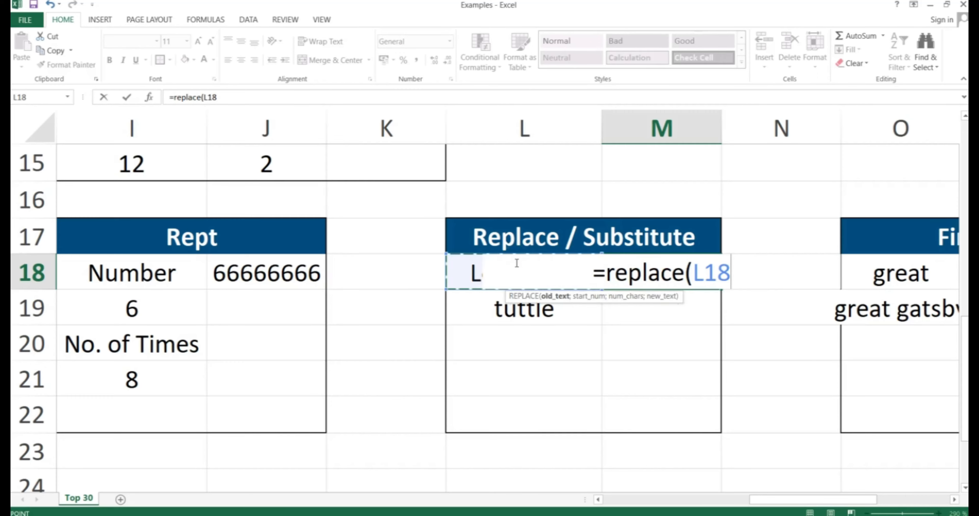
text(;)
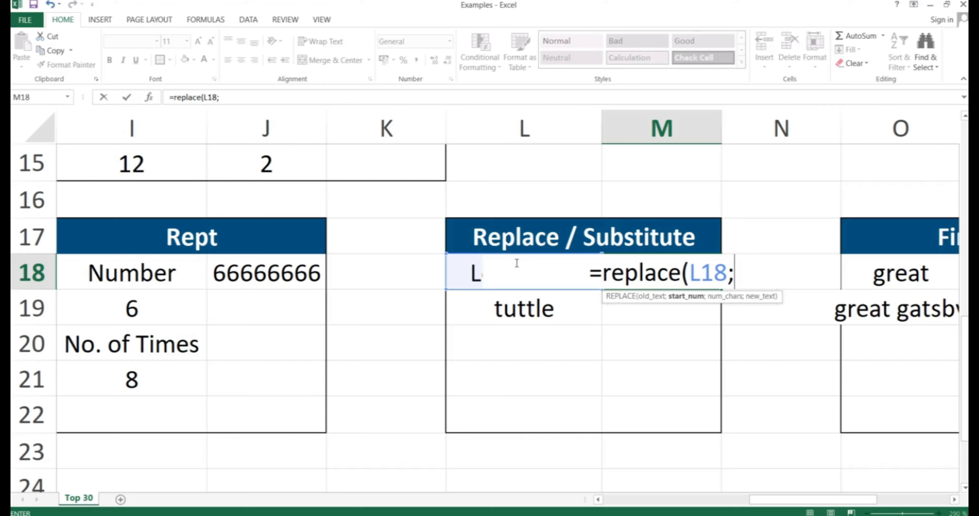
text(7)
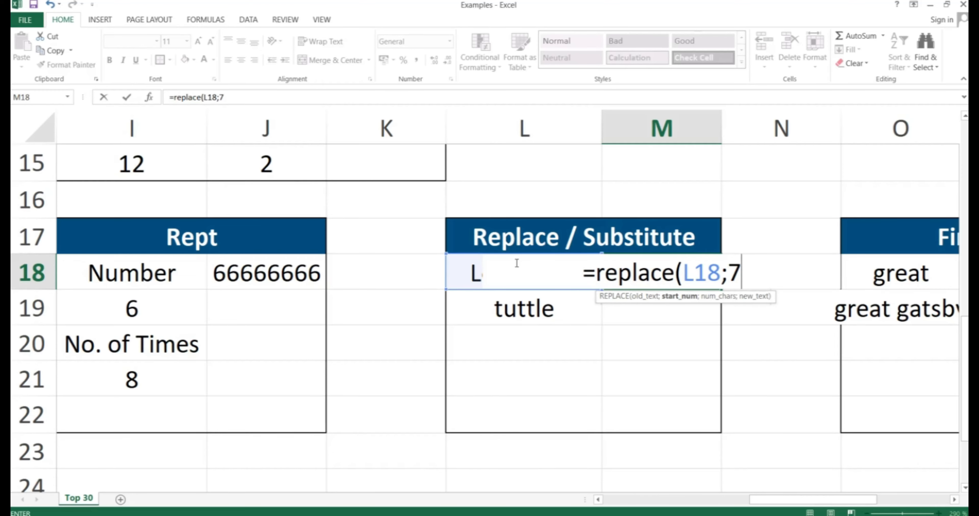
text(;)
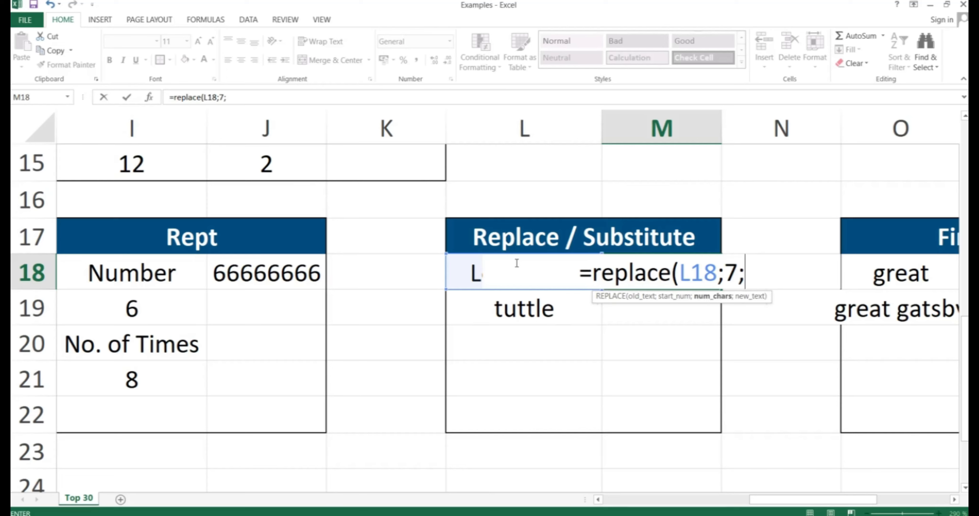
text(2;)
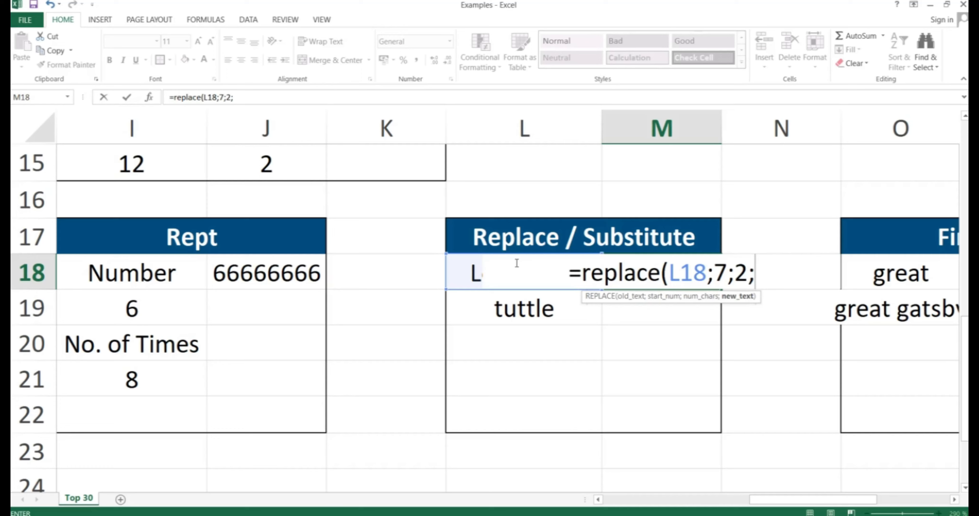
text("18)
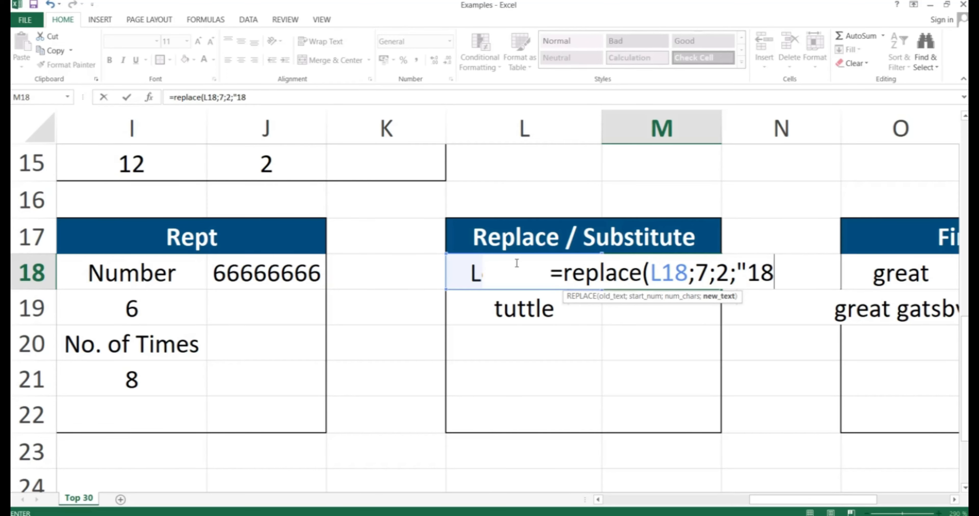
text("))
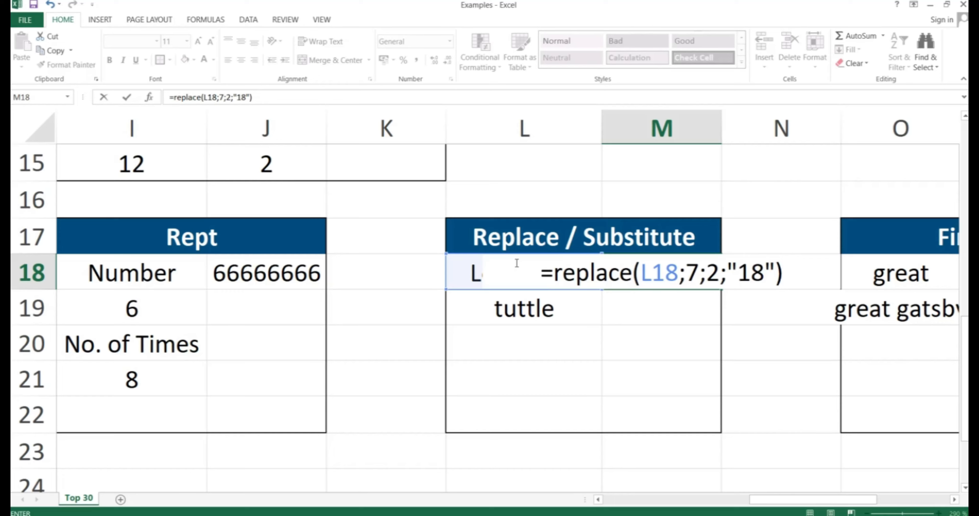
key(Return)
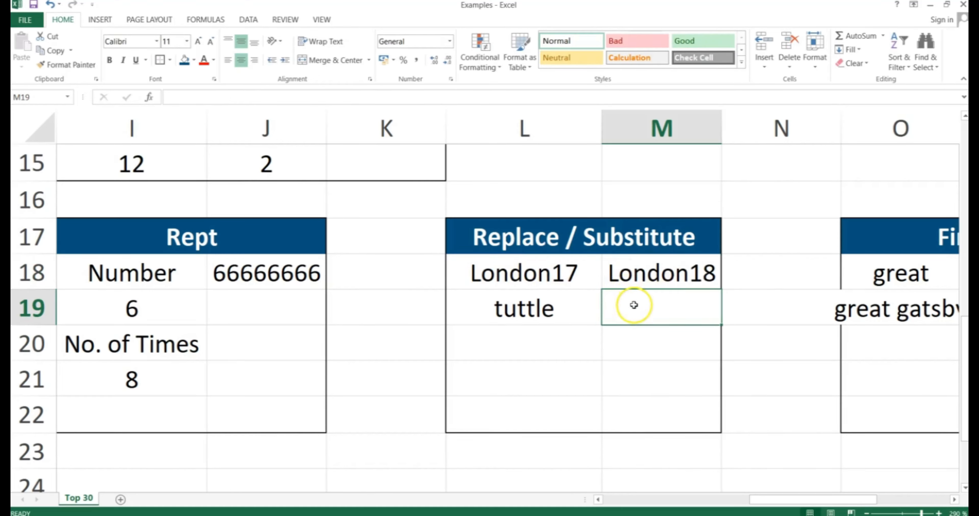
Try to enter =substitute(L19;"t","b") in M19 to swap the letter t for b in L19
text(=subs)
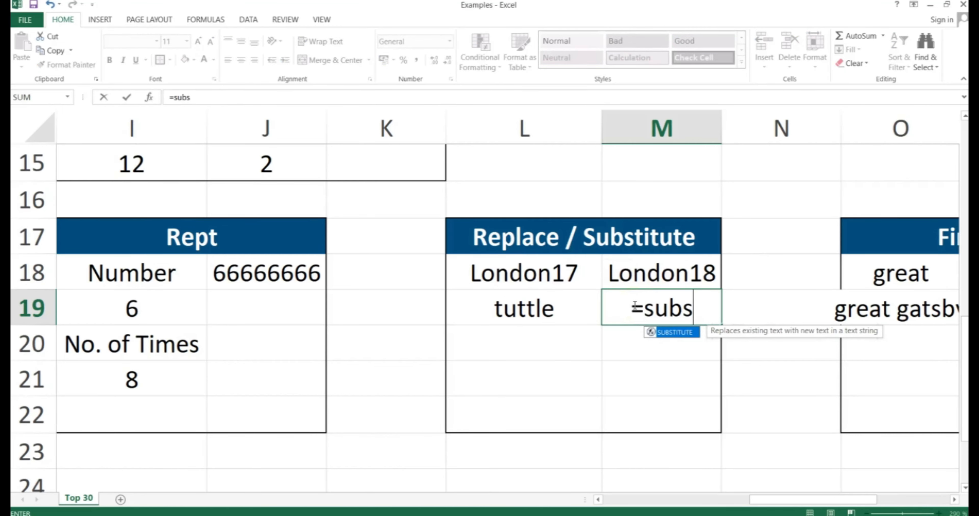
text(titute()
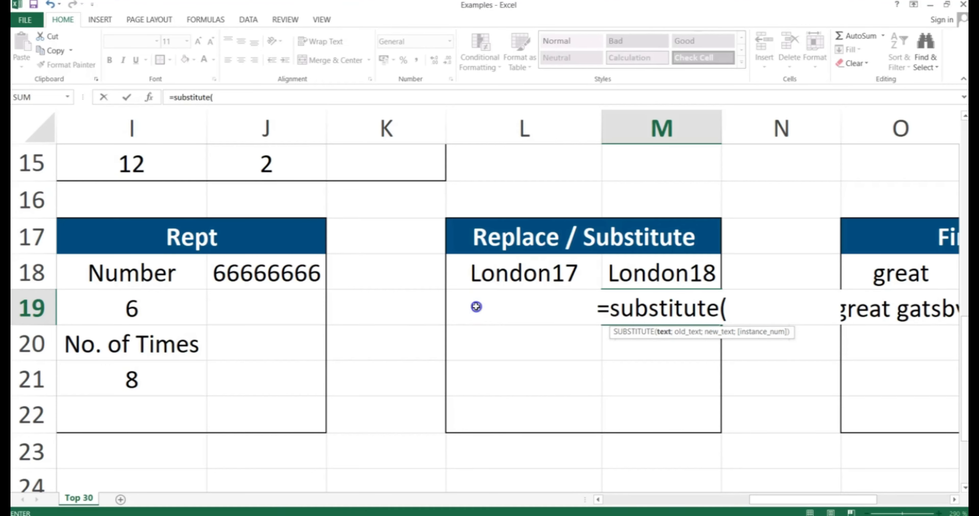
click(475, 306)
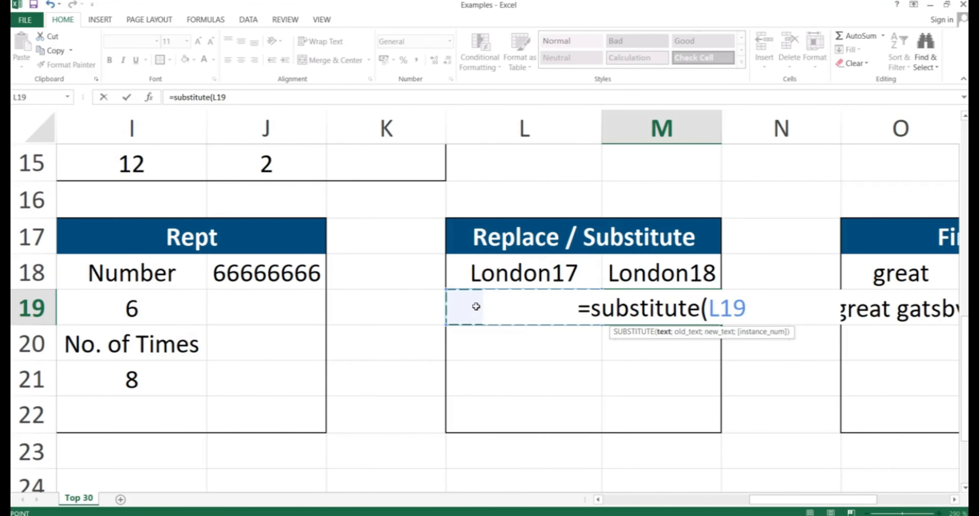
text(;)
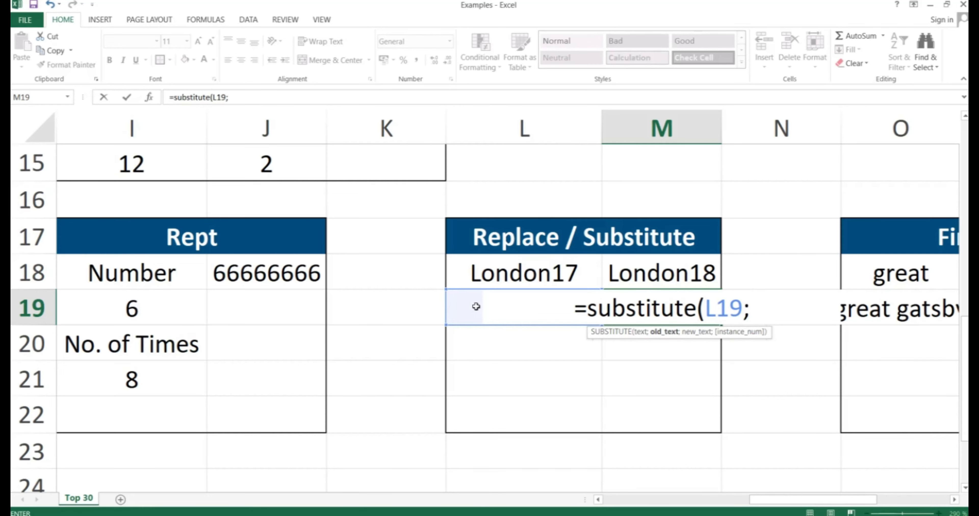
text("t)
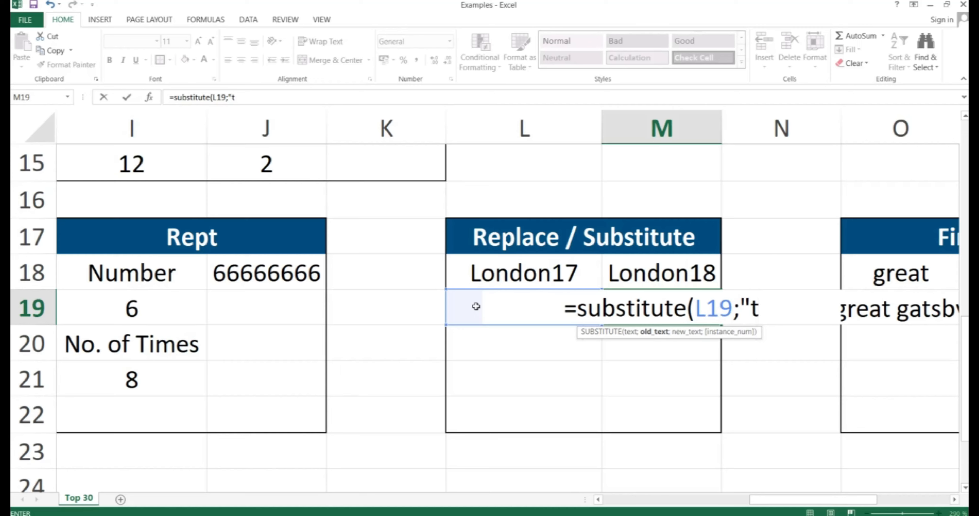
text(","b)
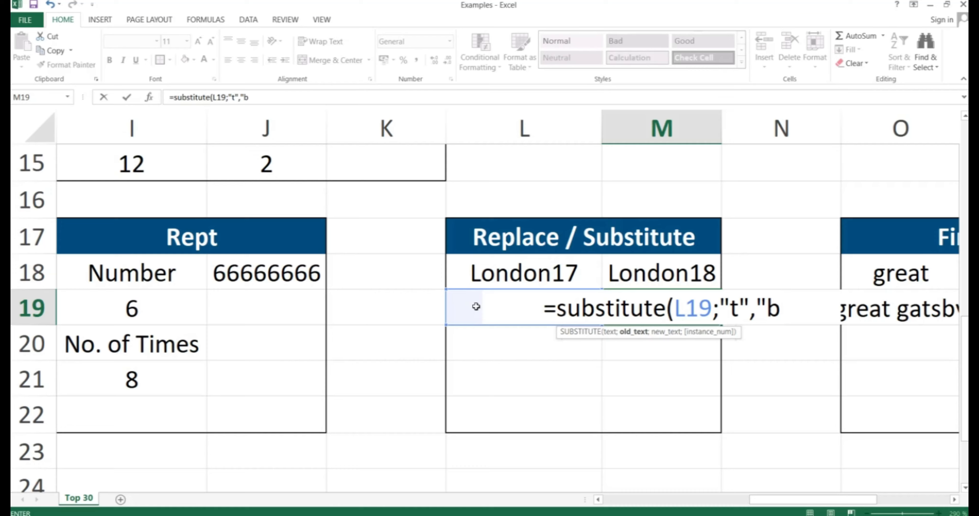
text("))
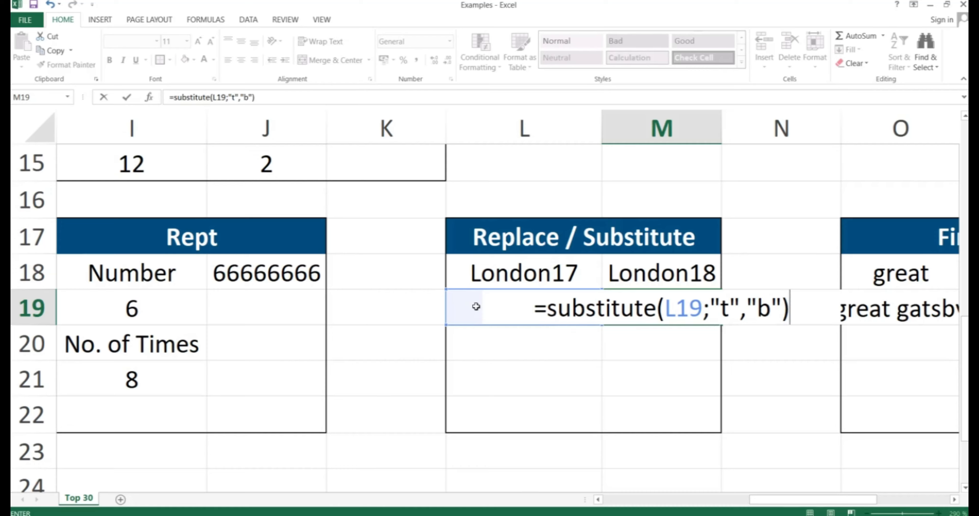
key(Return)
key(Return)
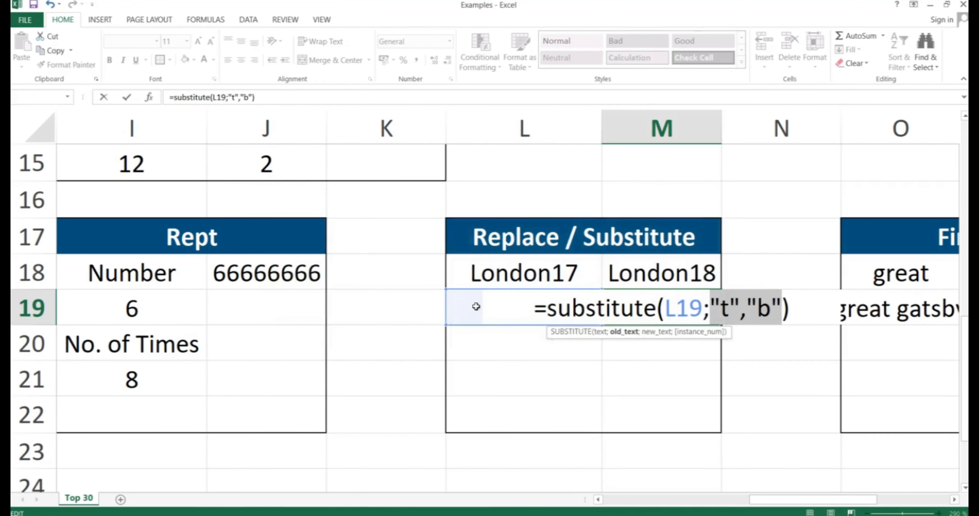
Replace the comma between "t" and "b" in the M19 SUBSTITUTE formula with a semicolon and commit the formula
click(745, 305)
key(BackSpace)
text(;)
key(Return)
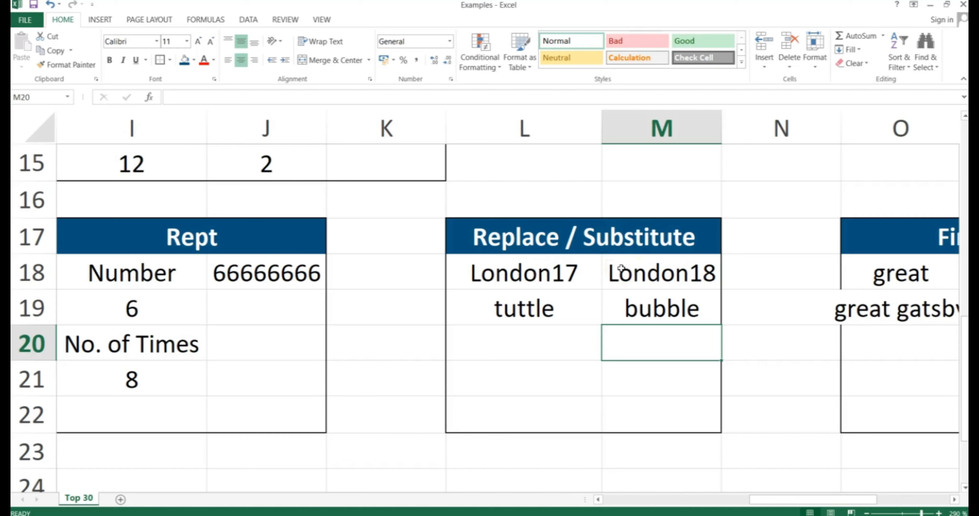
Select M19 to view its SUBSTITUTE formula, then switch to the presentation and advance to the Find slide
click(671, 309)
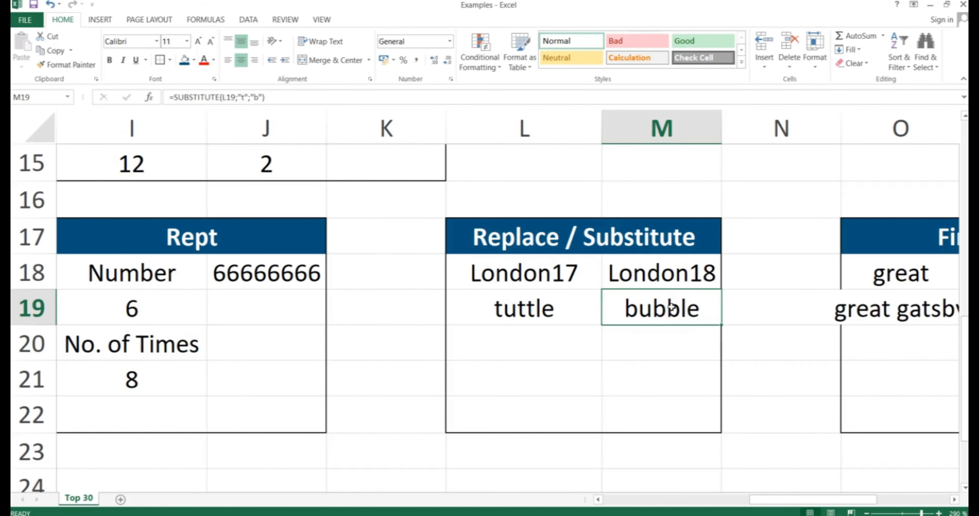
key(alt+Tab)
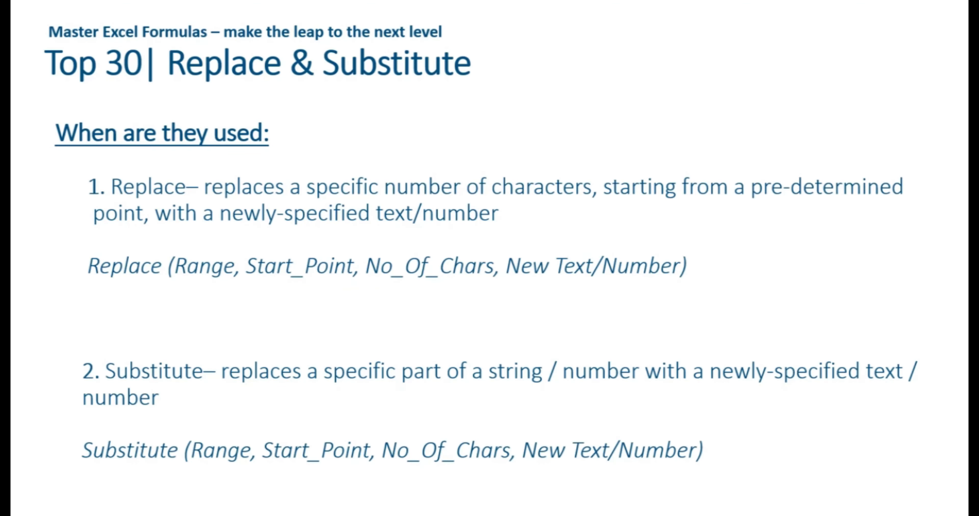
key(Right)
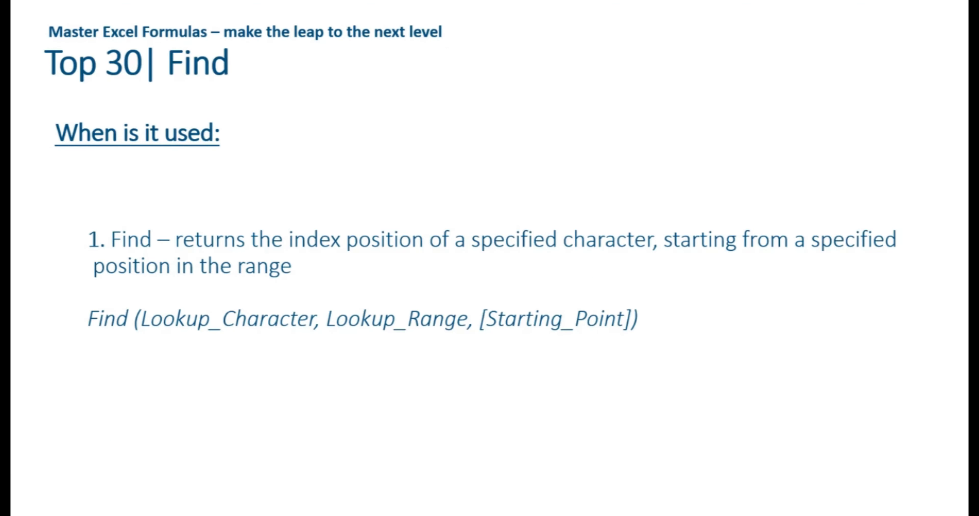